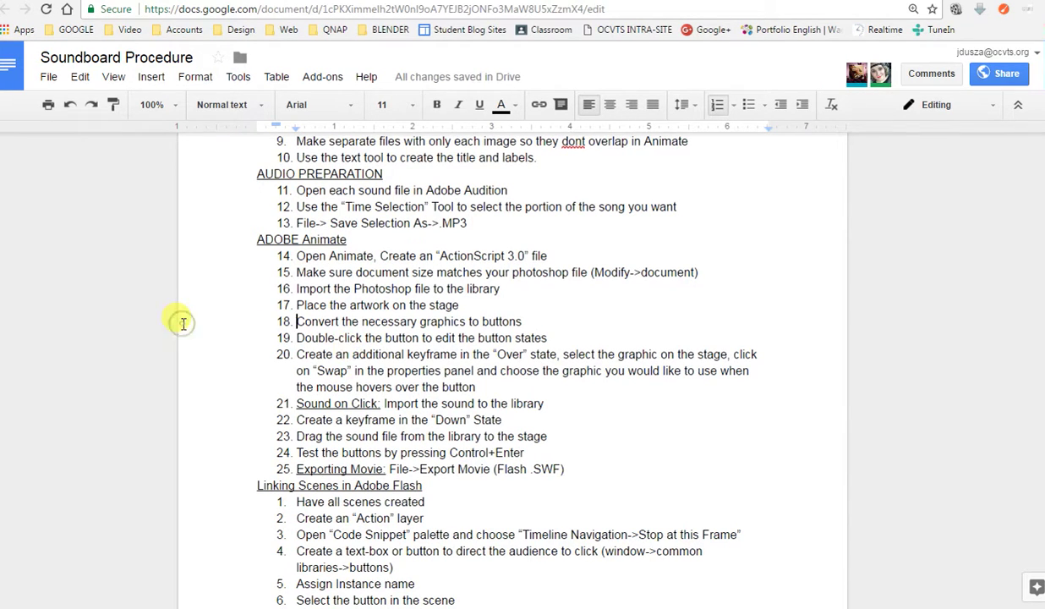
# - Check the Photoshop image's pixel dimensions without changing the image
pyautogui.scroll(4, 182, 323)
pyautogui.scroll(-1, 301, 324)
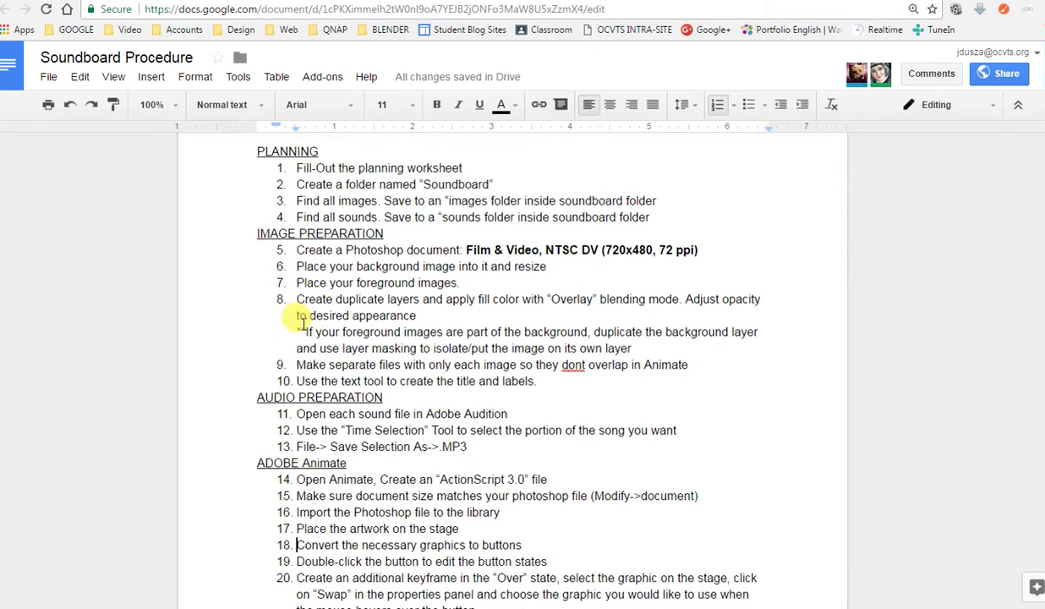
pyautogui.scroll(-1, 310, 328)
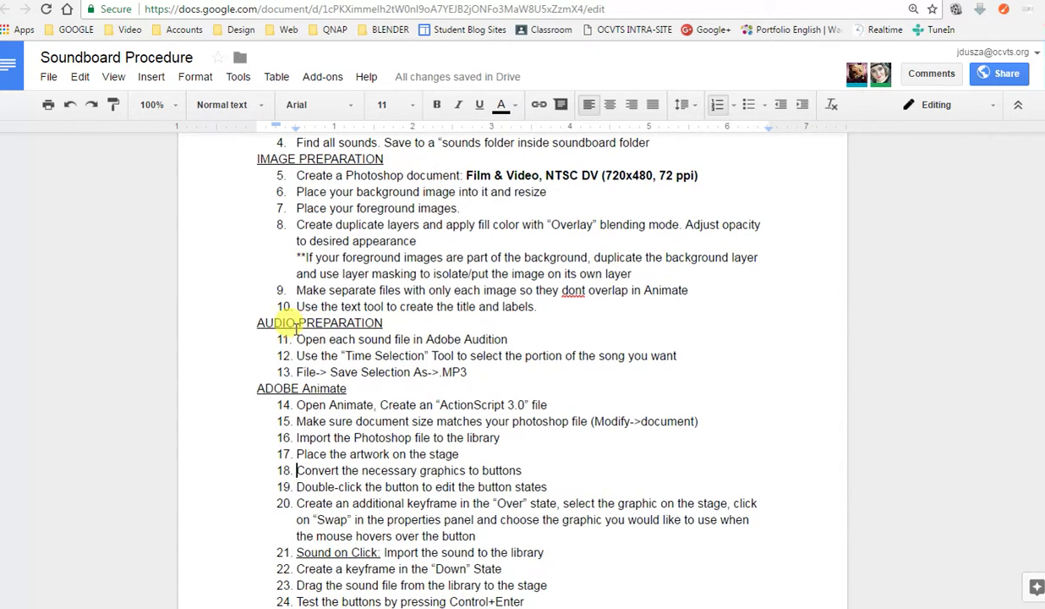
pyautogui.scroll(-1, 294, 324)
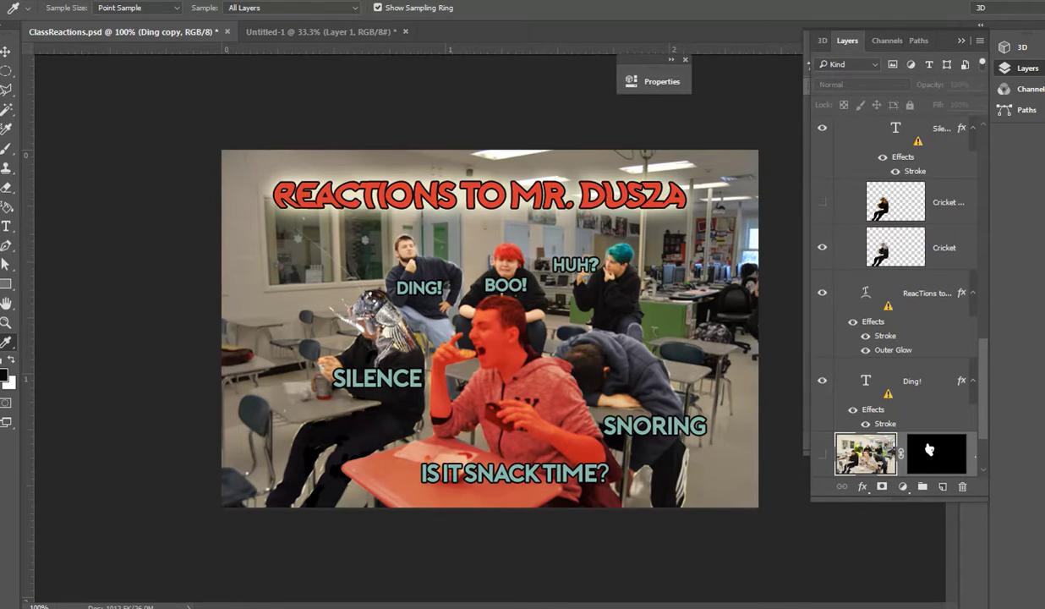
pyautogui.hotkey('alt', 'i')
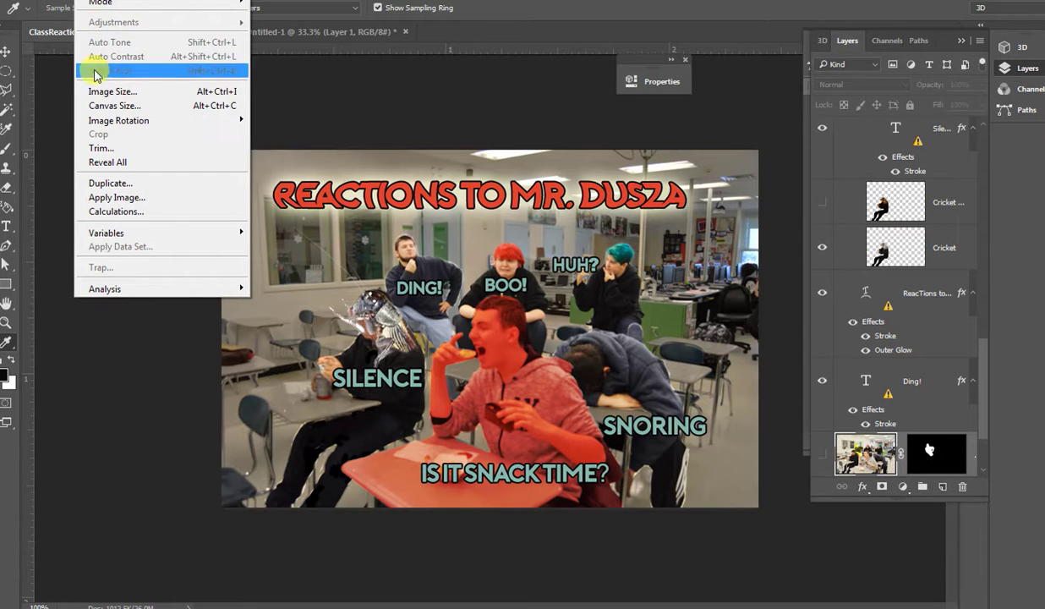
pyautogui.click(110, 90)
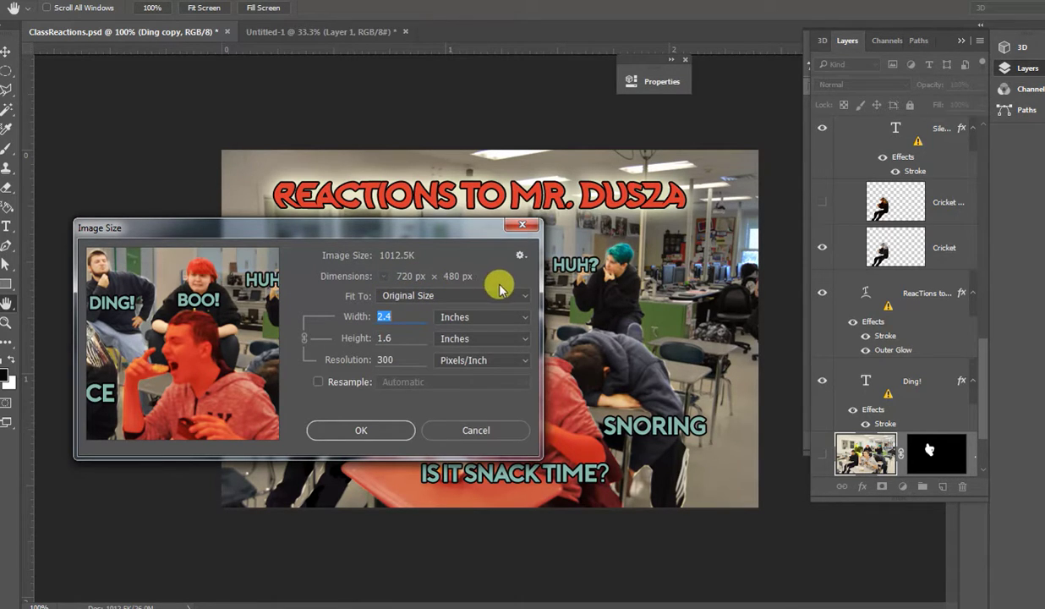
pyautogui.click(385, 425)
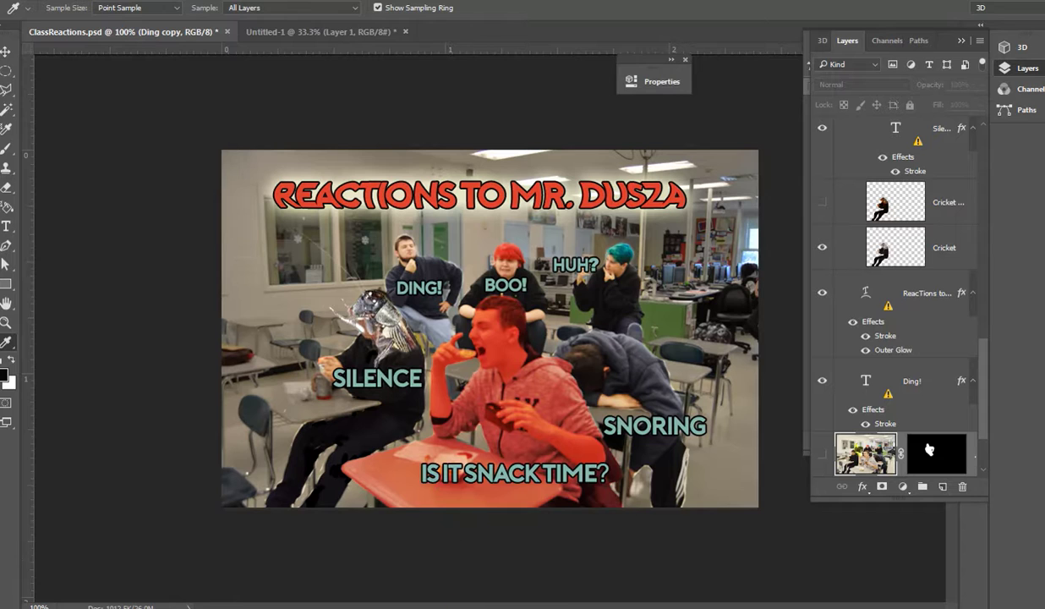
# - Close the Untitled-1 collage document without saving it
pyautogui.click(306, 32)
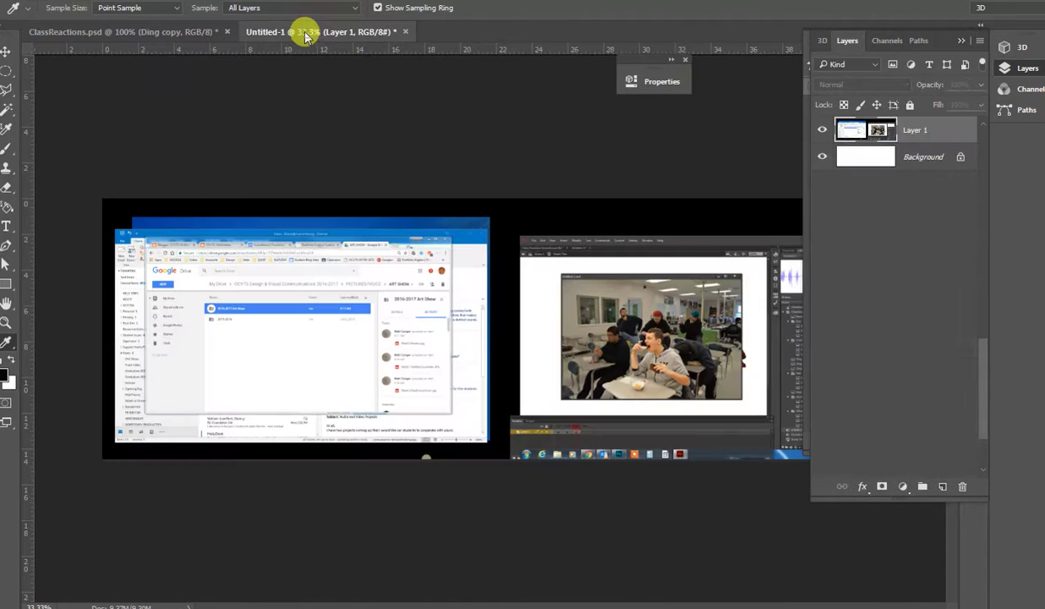
pyautogui.click(405, 31)
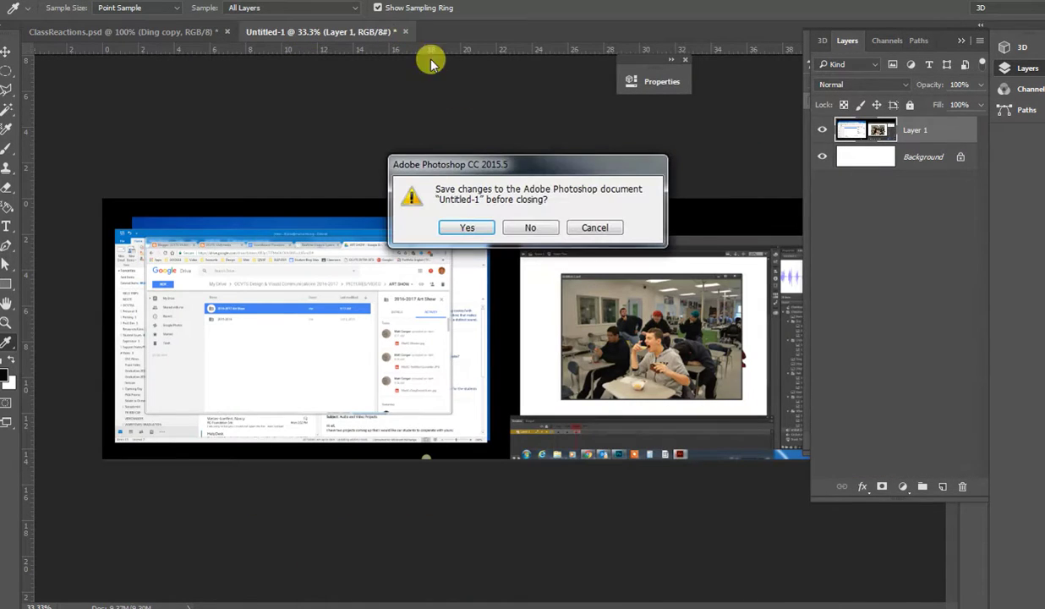
pyautogui.click(532, 228)
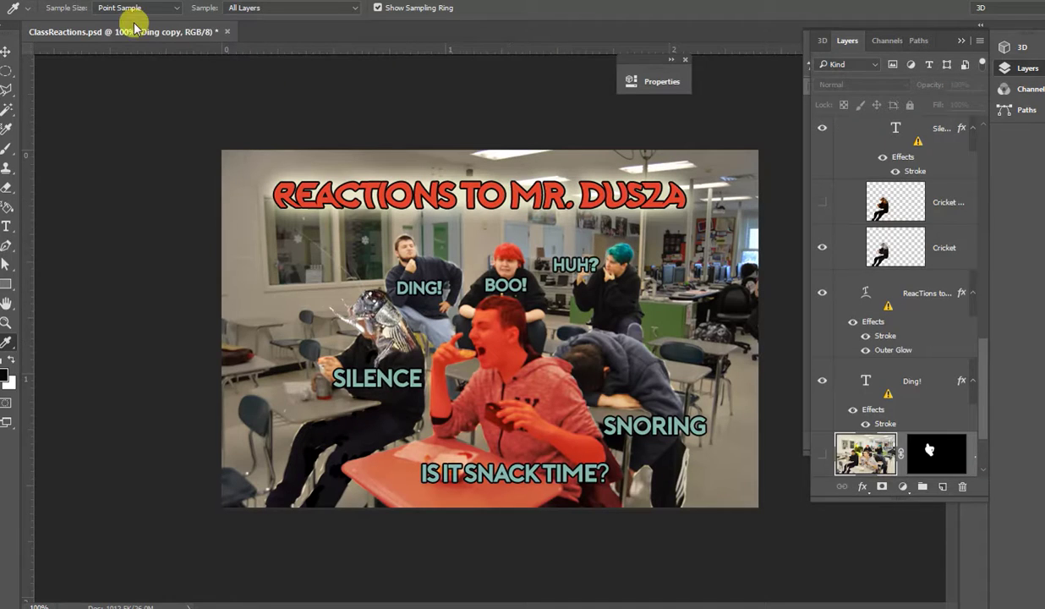
# - Start a new document with width 720 and height 480 pixels
pyautogui.click(25, 2)
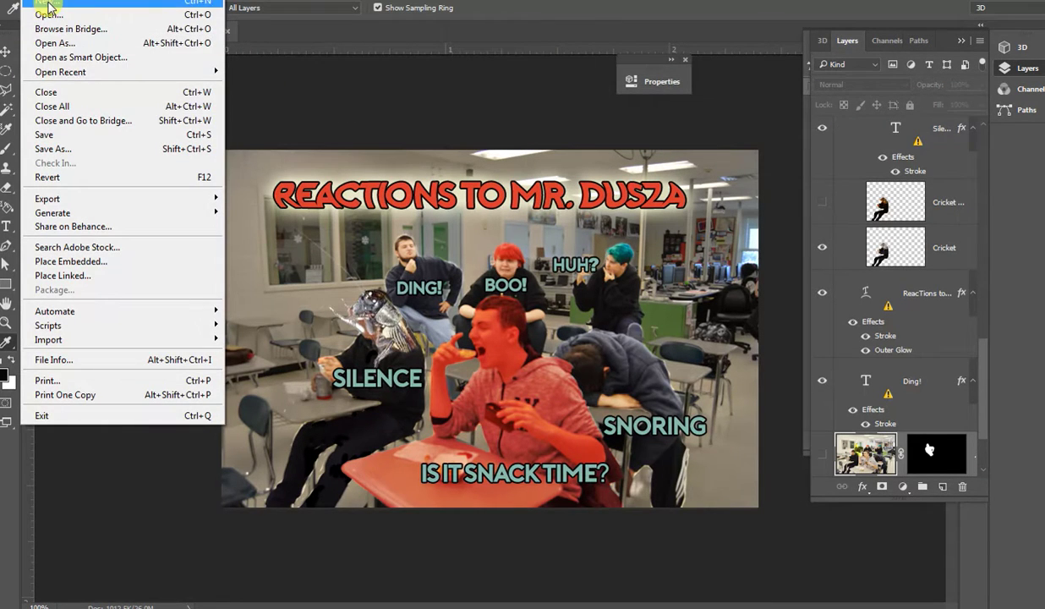
pyautogui.click(37, 7)
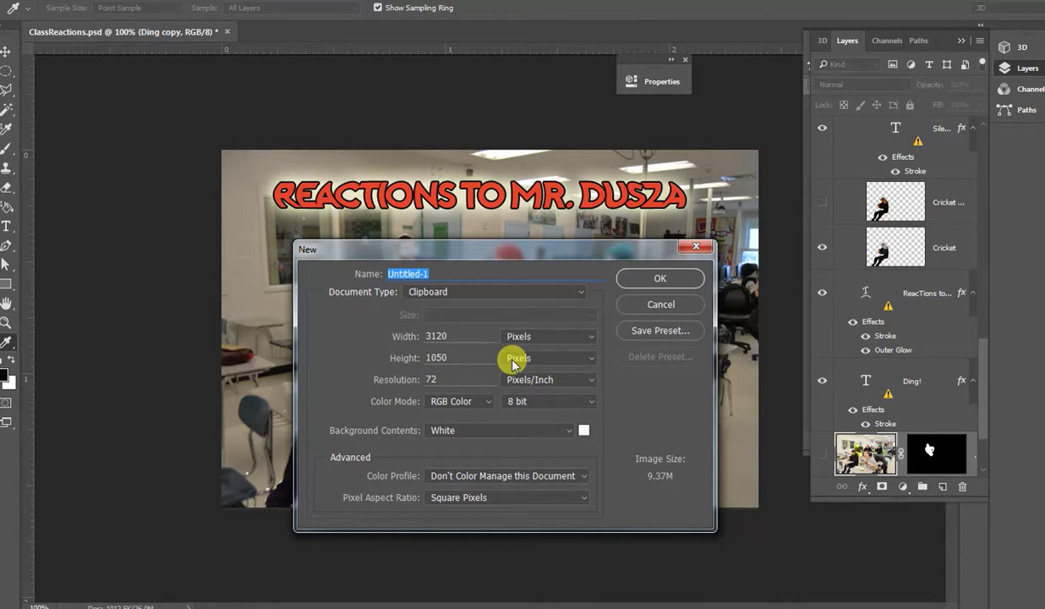
pyautogui.click(470, 336)
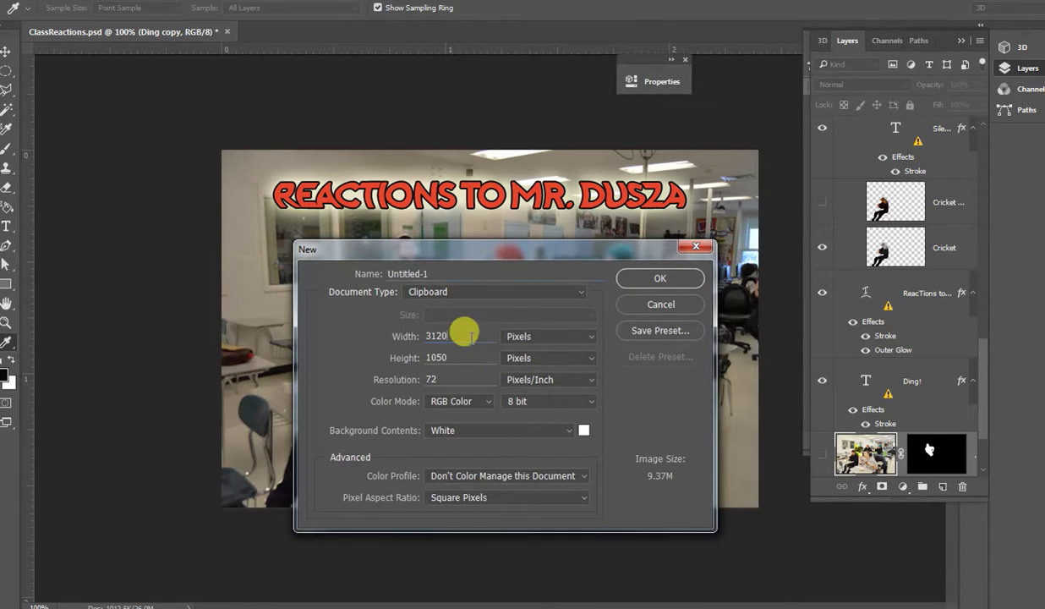
pyautogui.moveTo(470, 337); pyautogui.dragTo(388, 331)
pyautogui.write('7')
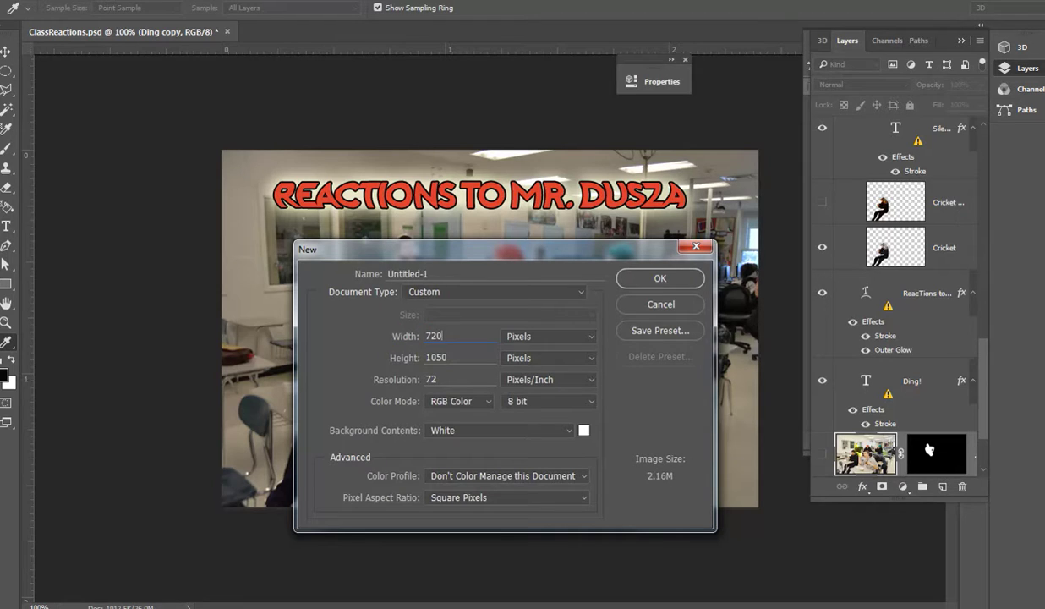
pyautogui.moveTo(466, 358); pyautogui.dragTo(391, 357)
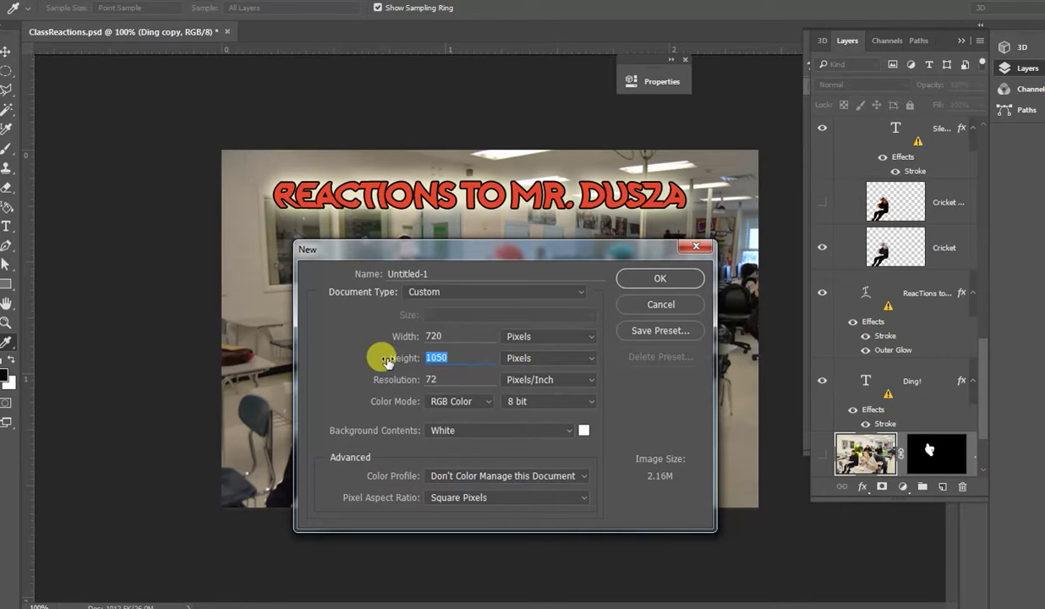
pyautogui.write('480')
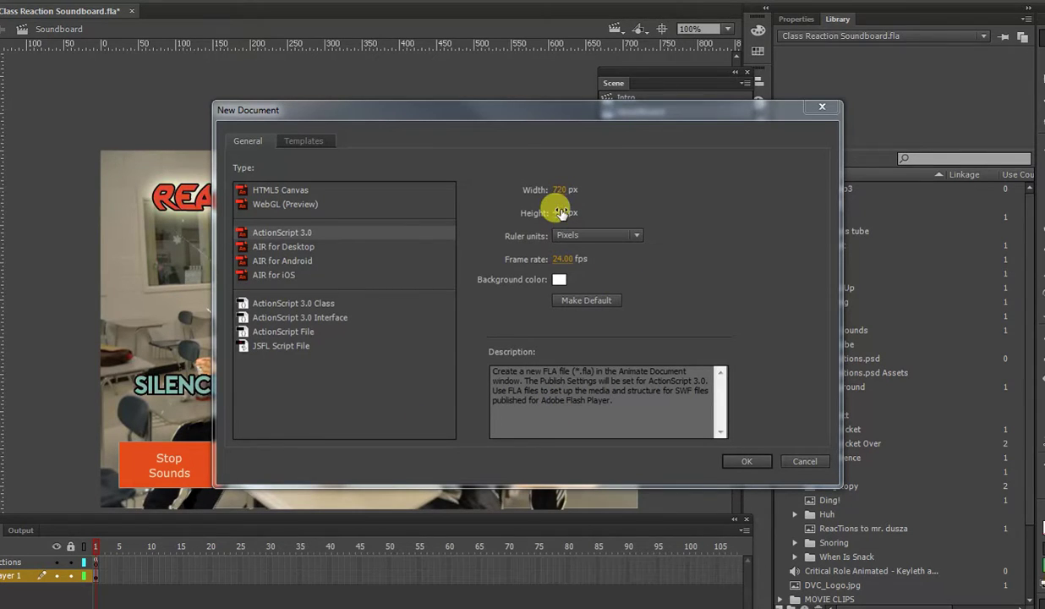
# - Create the 720 × 480 ActionScript 3.0 document and import ClassReactions.psd to its library
pyautogui.click(562, 215)
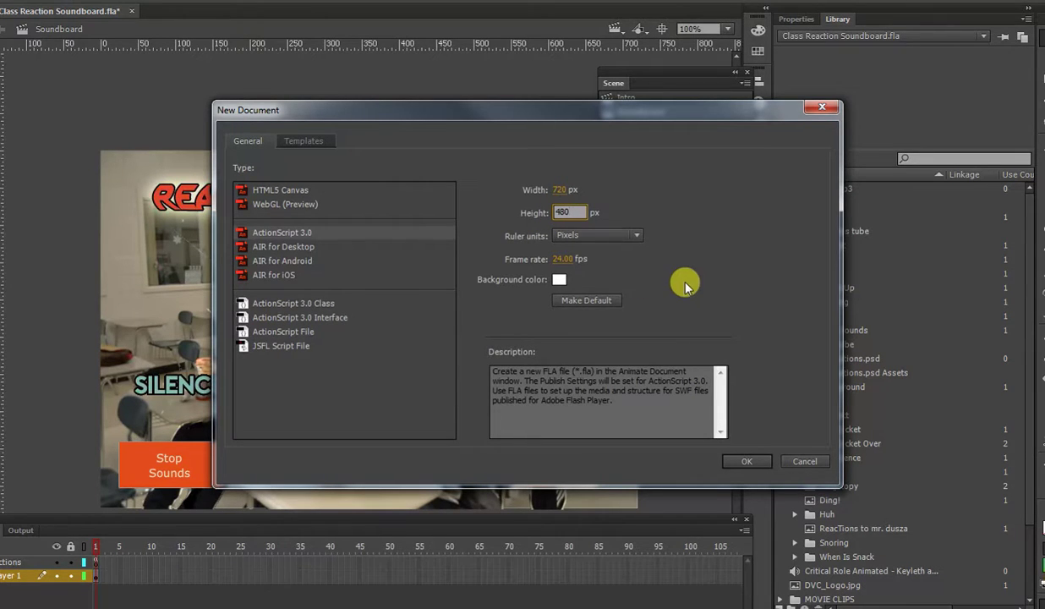
pyautogui.click(740, 461)
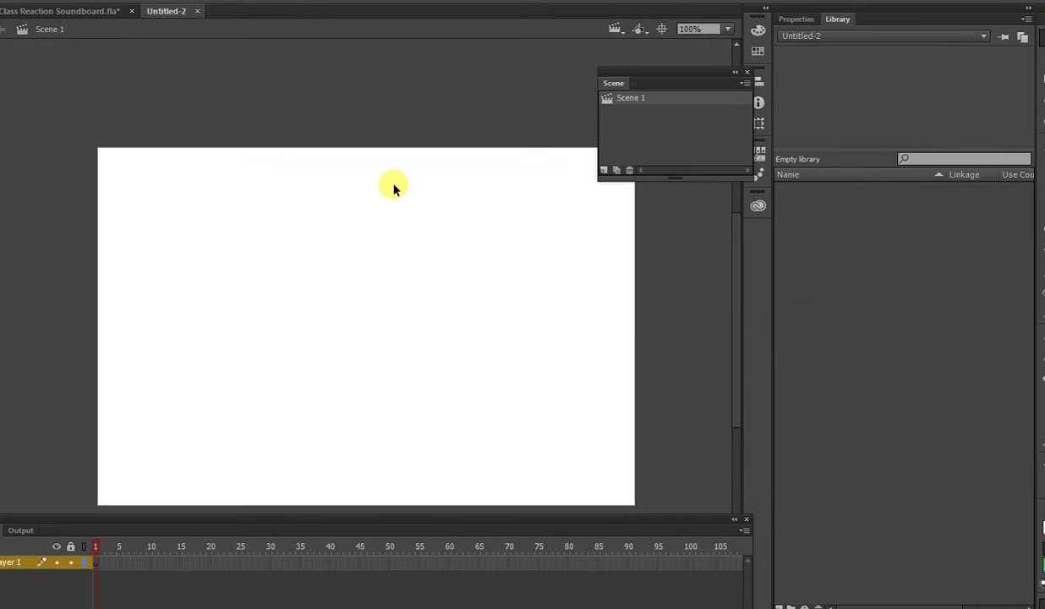
pyautogui.click(34, 0)
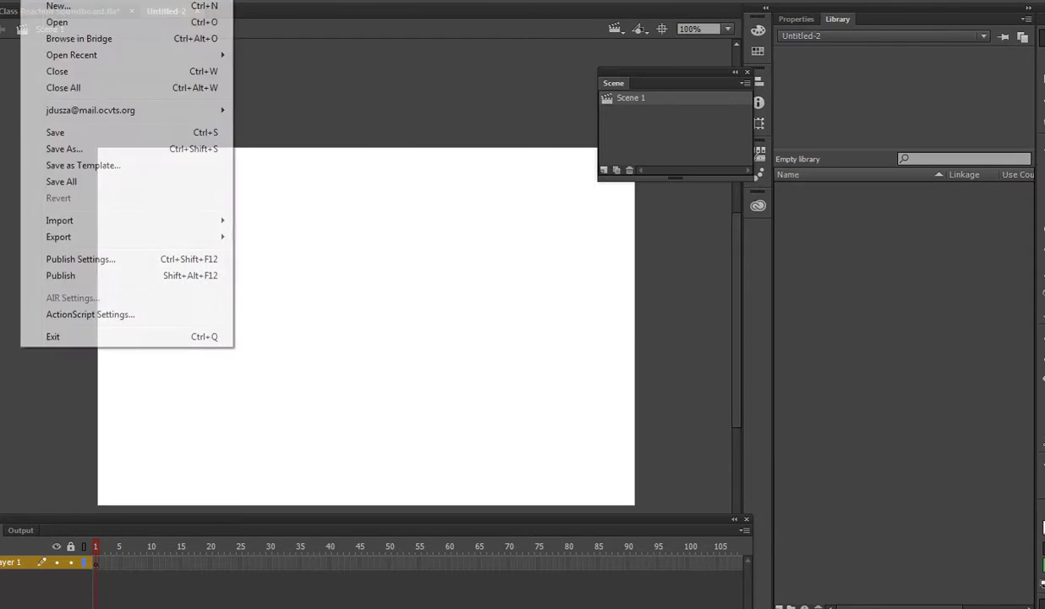
pyautogui.moveTo(54, 221)
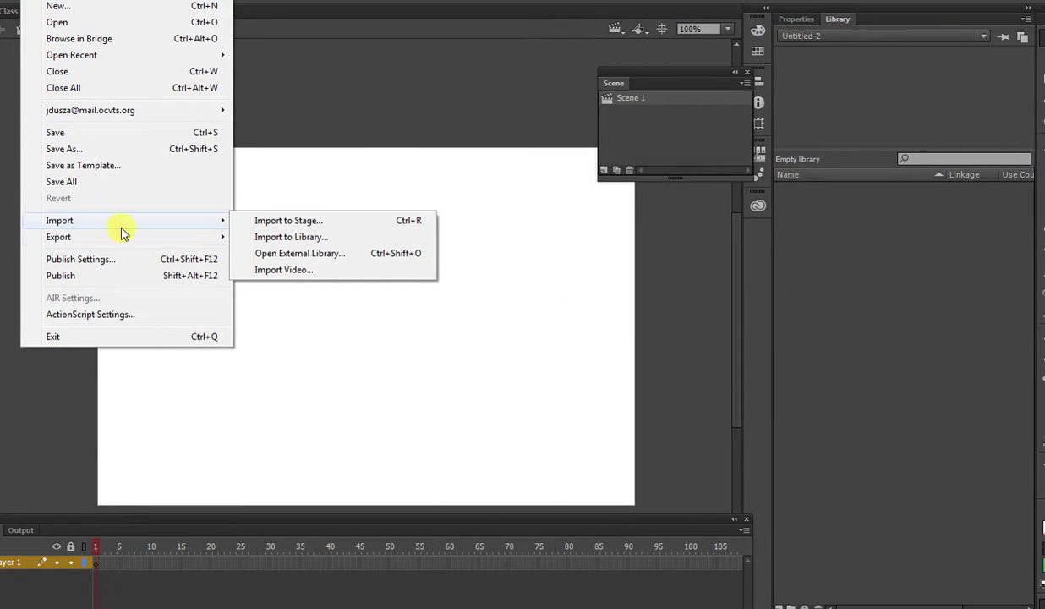
pyautogui.click(305, 240)
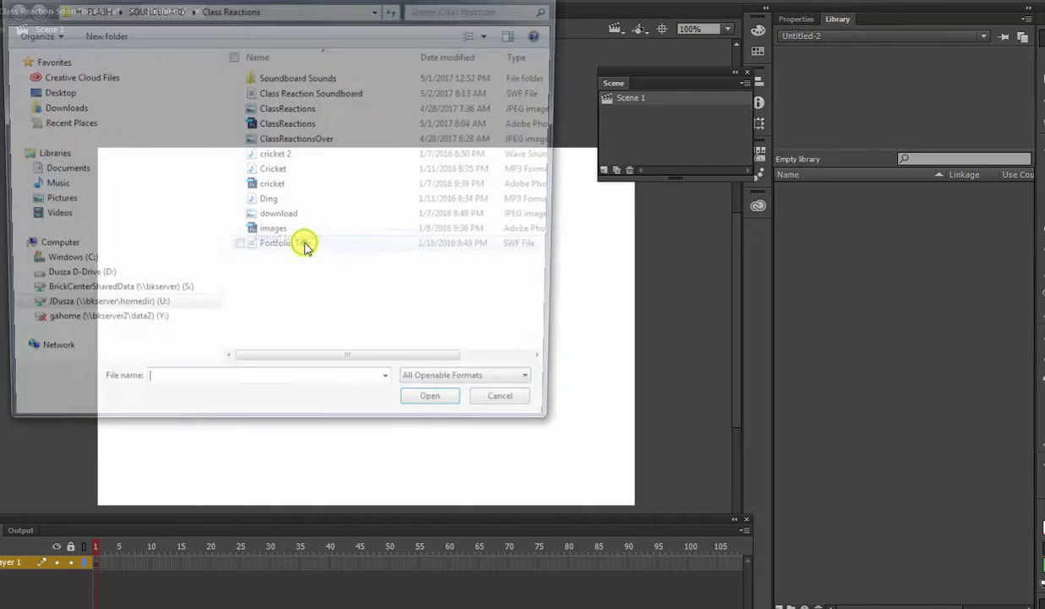
pyautogui.click(343, 125)
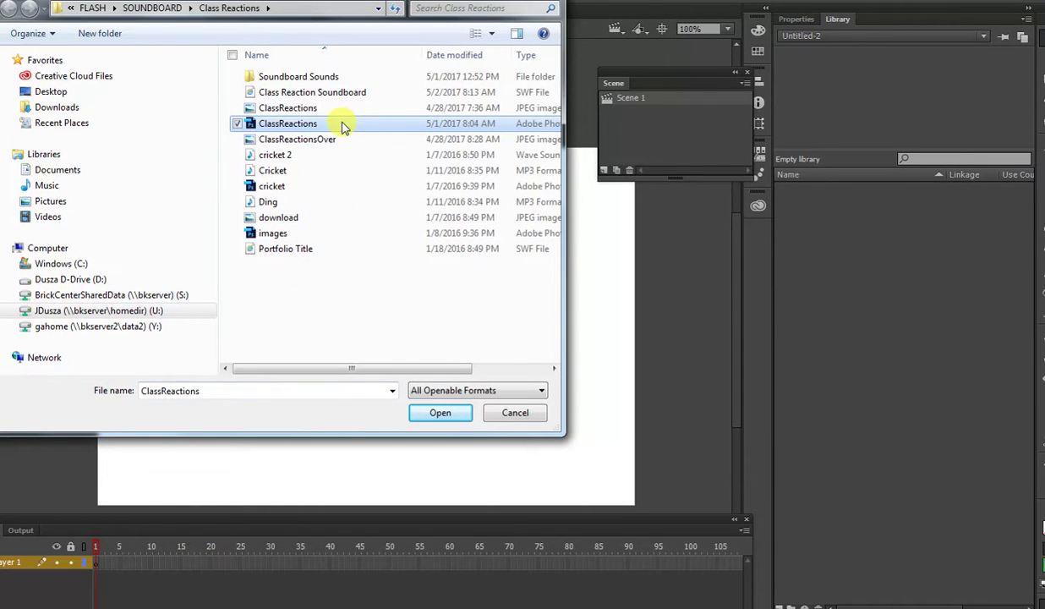
pyautogui.click(441, 414)
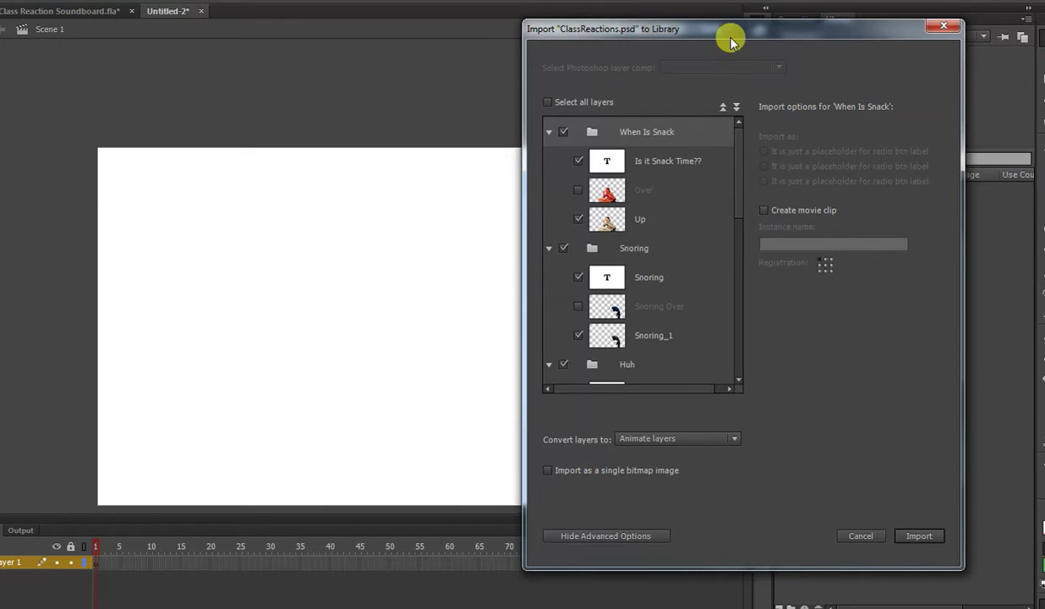
# - Add the Over, Snoring Over, Huh Over, Boo Over and Ding copy layers, then import
pyautogui.moveTo(730, 33); pyautogui.dragTo(450, 24)
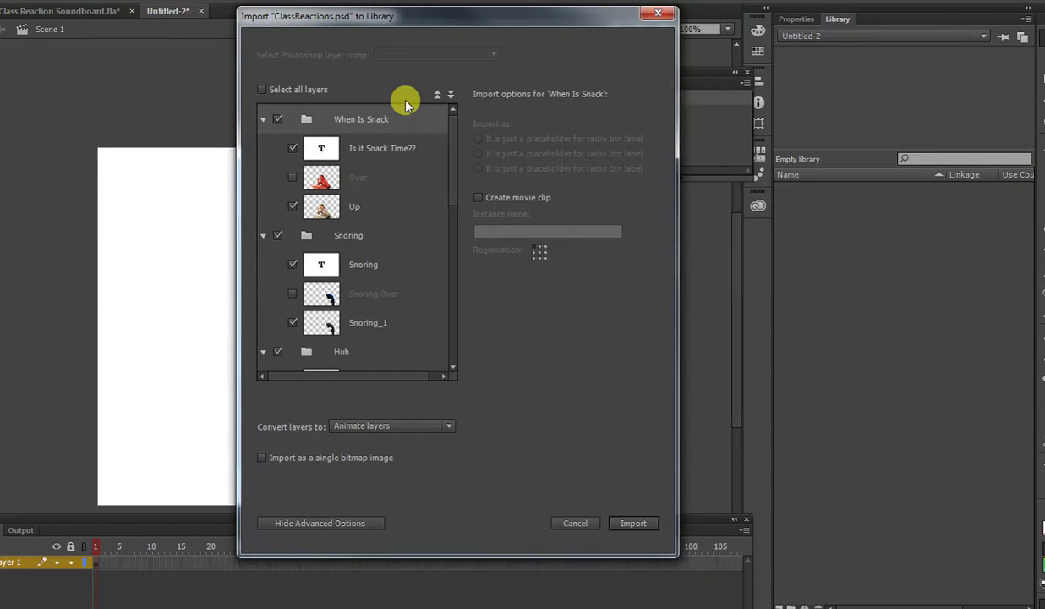
pyautogui.click(292, 178)
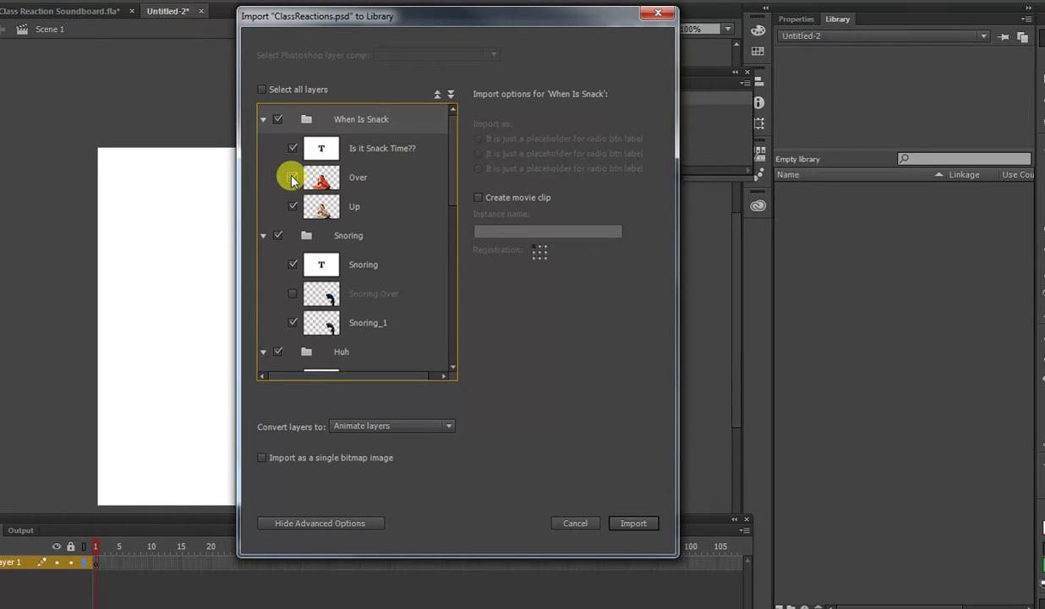
pyautogui.scroll(-2, 449, 193)
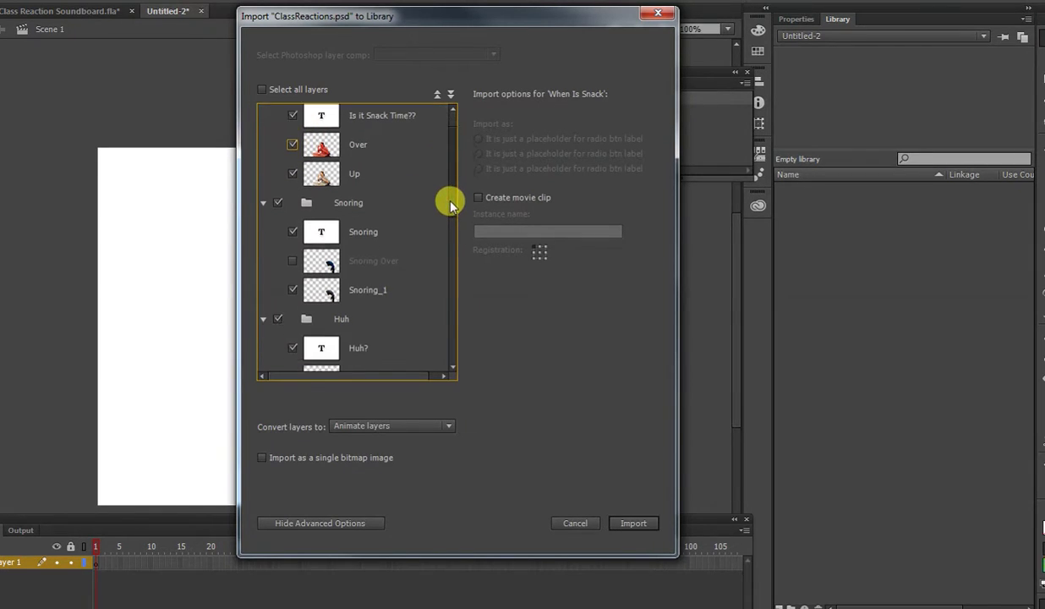
pyautogui.click(293, 247)
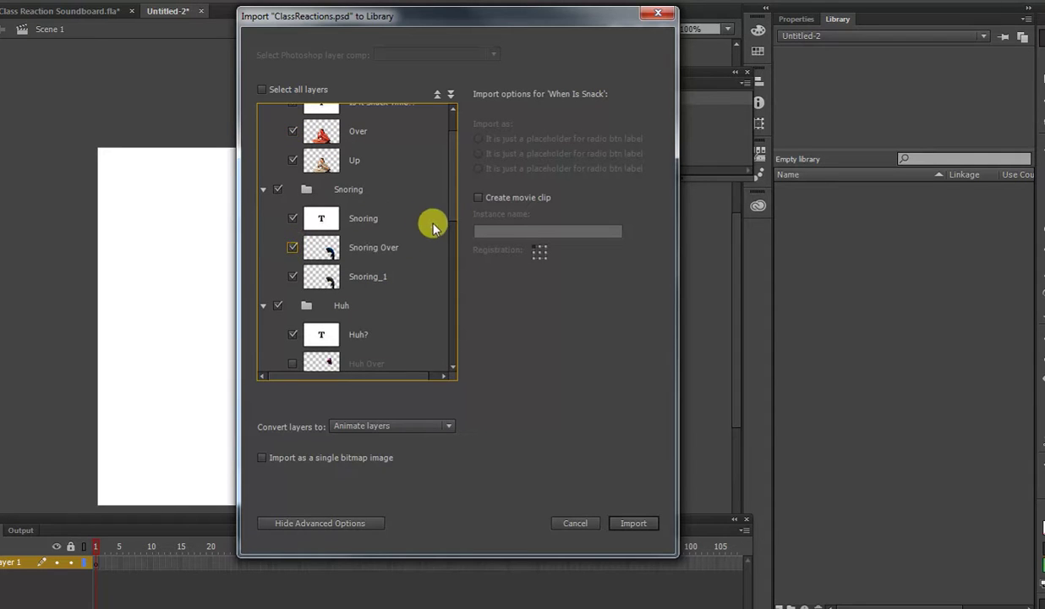
pyautogui.scroll(-3, 449, 222)
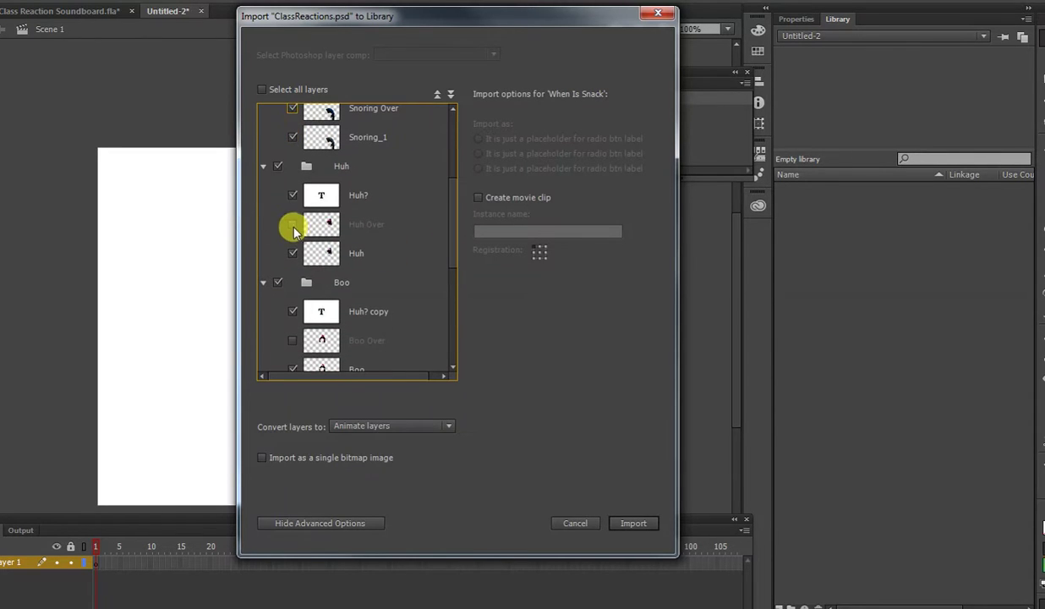
pyautogui.click(291, 224)
pyautogui.scroll(-8, 451, 279)
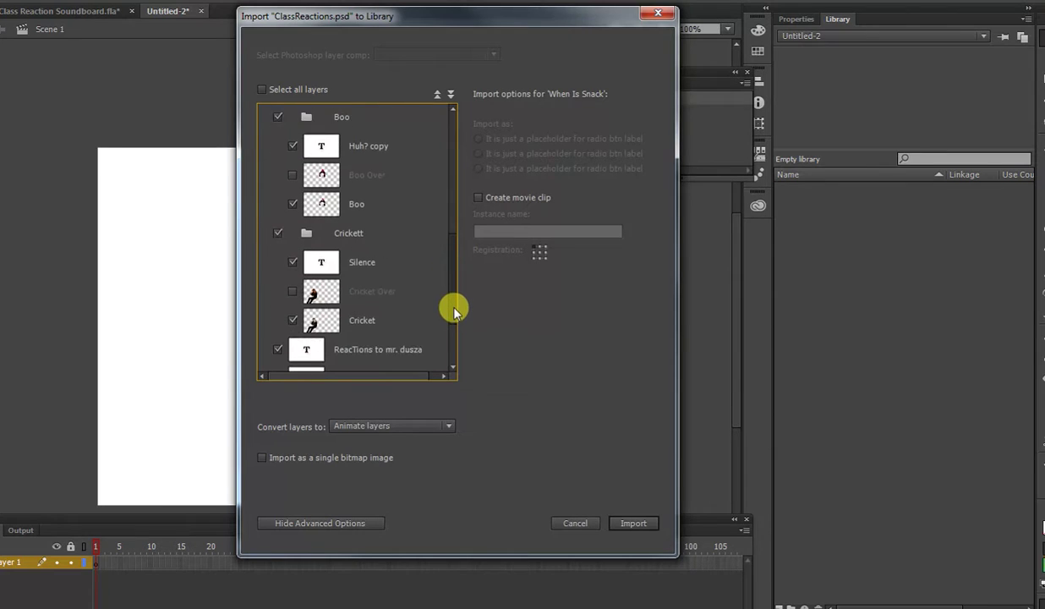
pyautogui.click(293, 158)
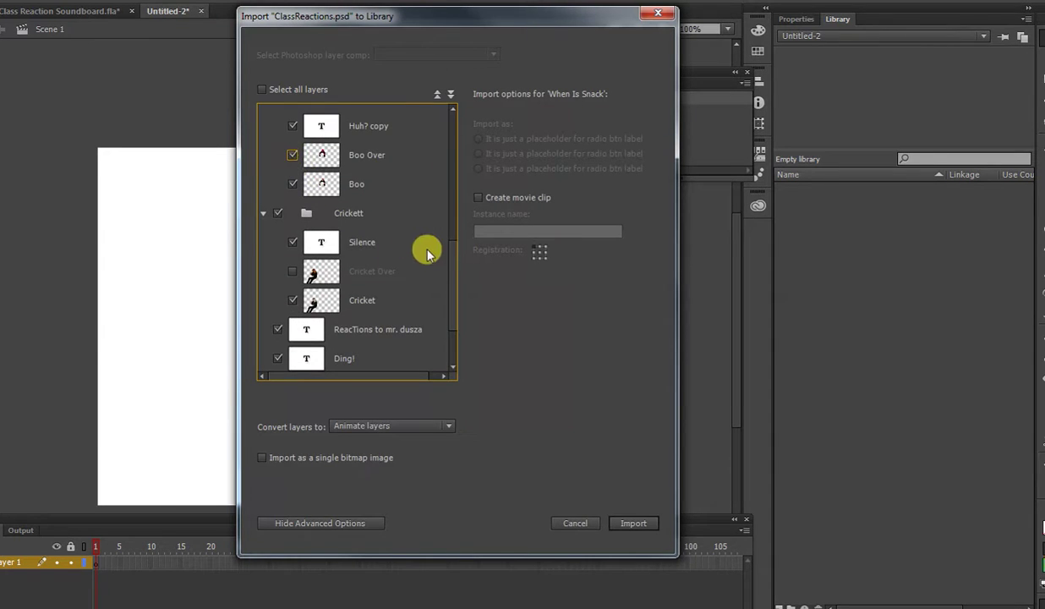
pyautogui.scroll(-4, 448, 283)
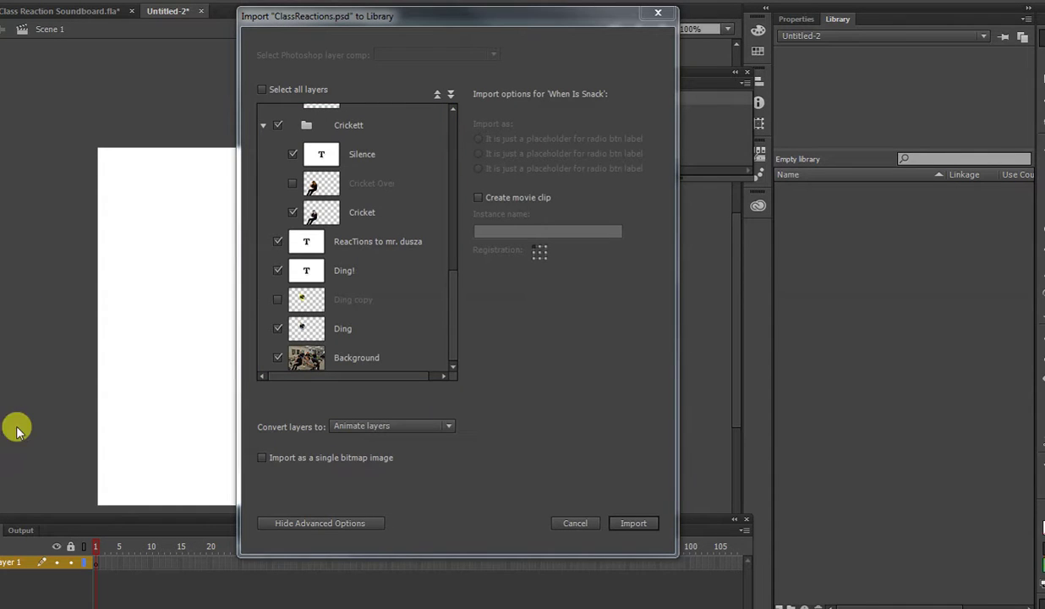
pyautogui.click(279, 300)
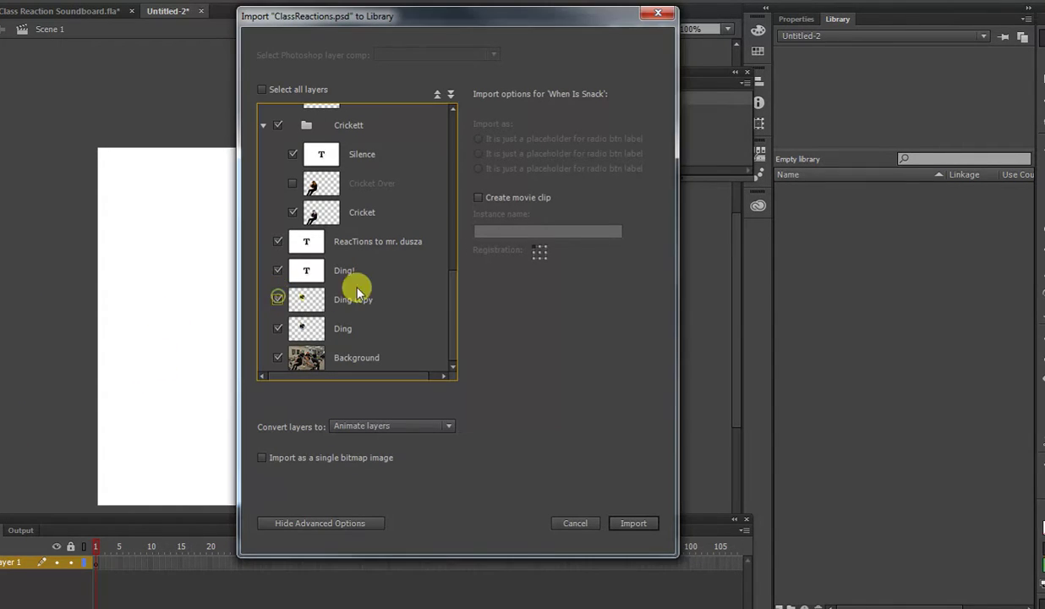
pyautogui.moveTo(453, 305); pyautogui.dragTo(471, 348)
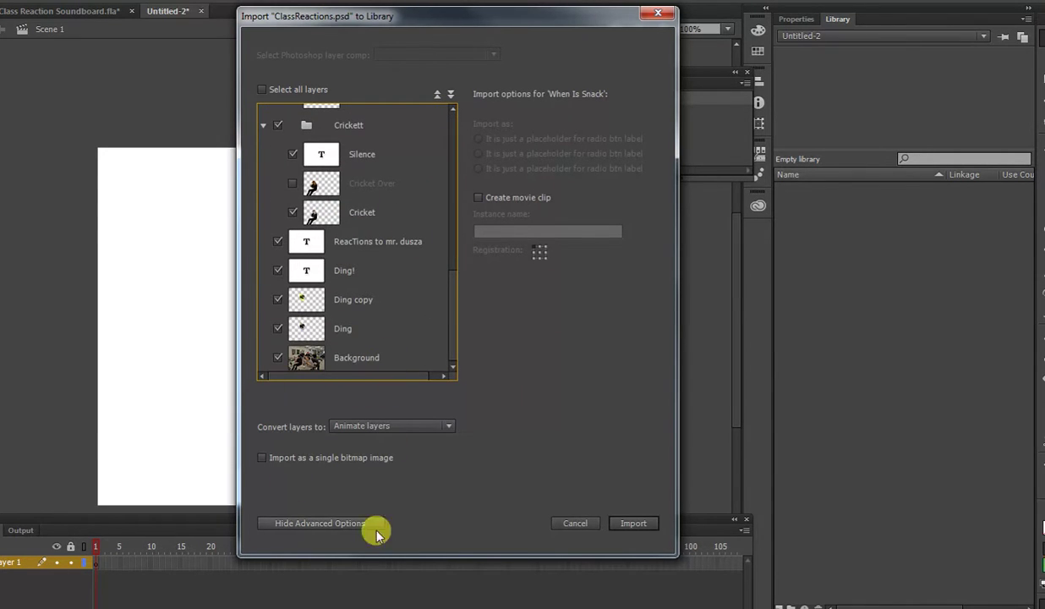
pyautogui.click(632, 522)
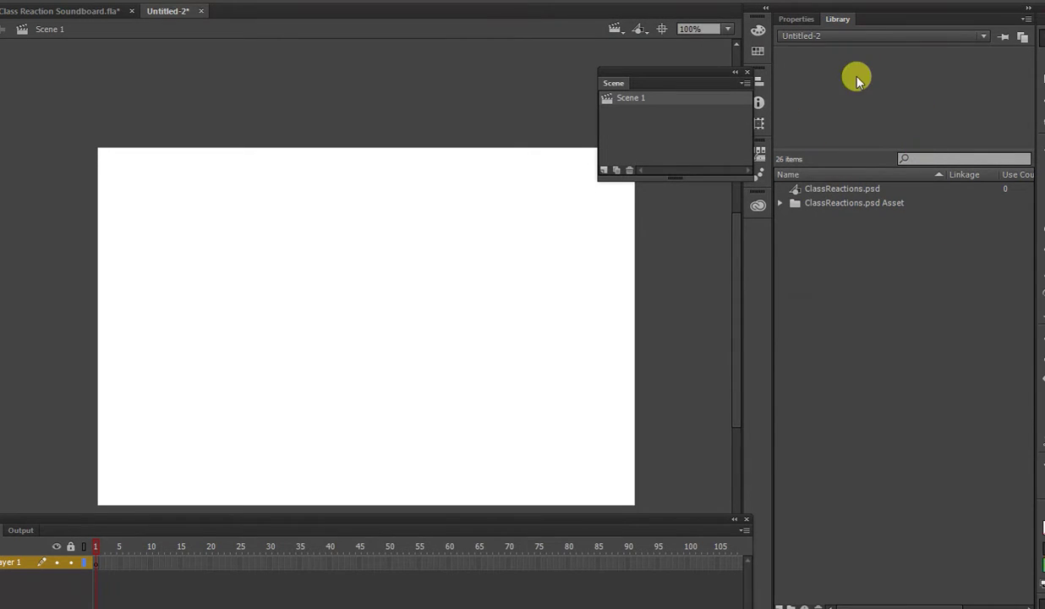
# - Expand the ClassReactions.psd Asset folder and place the Background classroom image on the stage
pyautogui.click(814, 188)
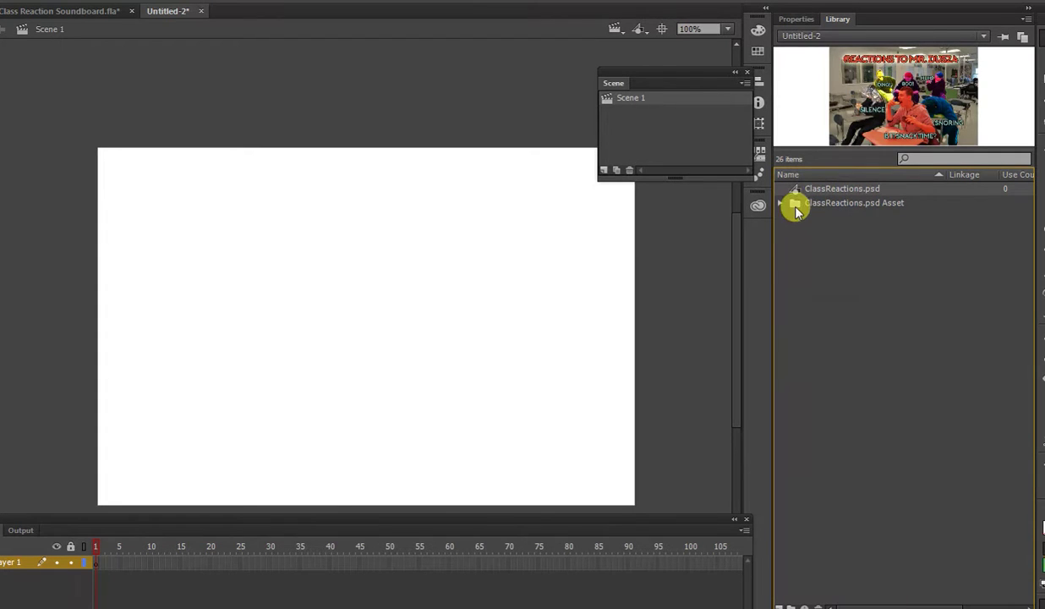
pyautogui.click(783, 204)
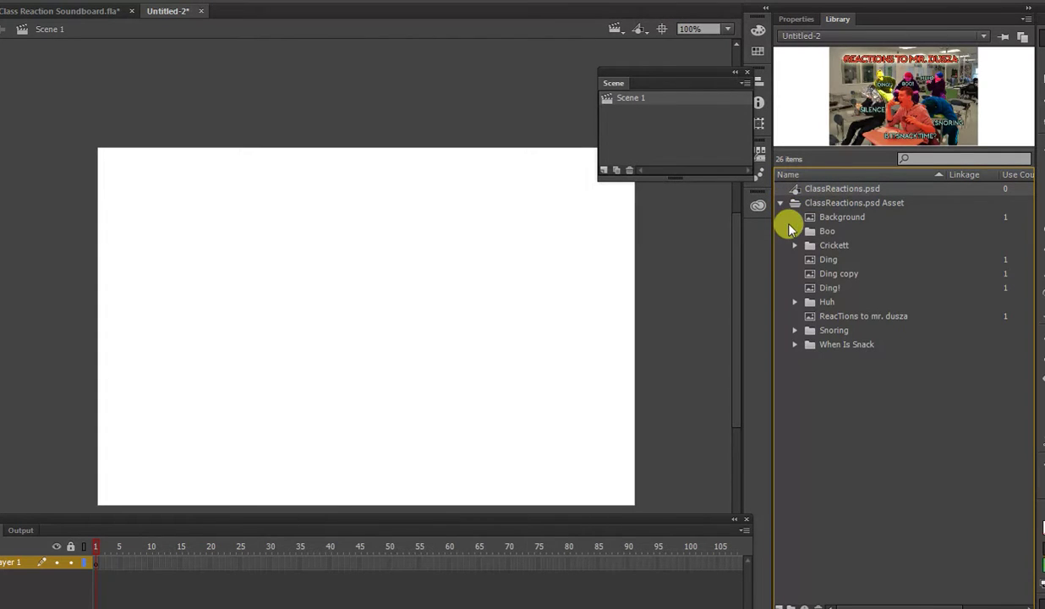
pyautogui.moveTo(845, 220); pyautogui.dragTo(382, 316)
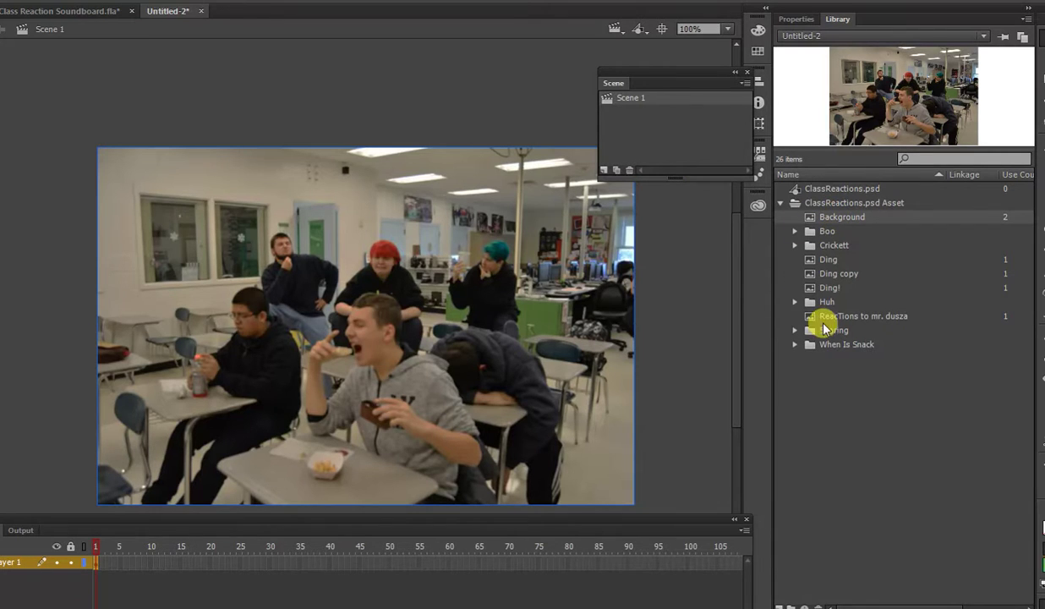
# - Compare Ding with the yellow Ding copy, then place plain Ding over its matching student
pyautogui.click(808, 262)
pyautogui.click(813, 277)
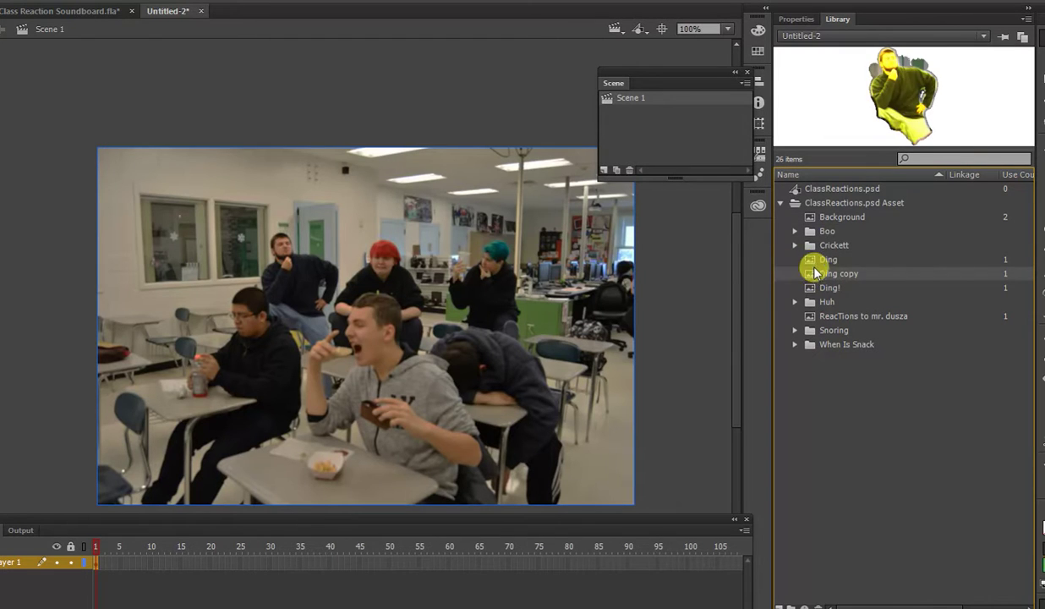
pyautogui.click(812, 262)
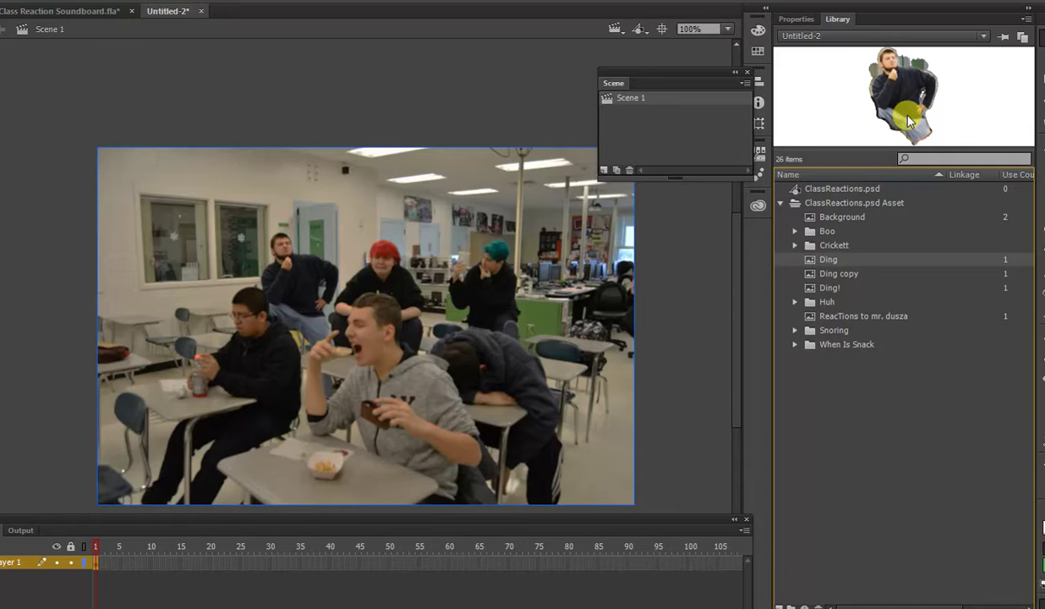
pyautogui.click(839, 275)
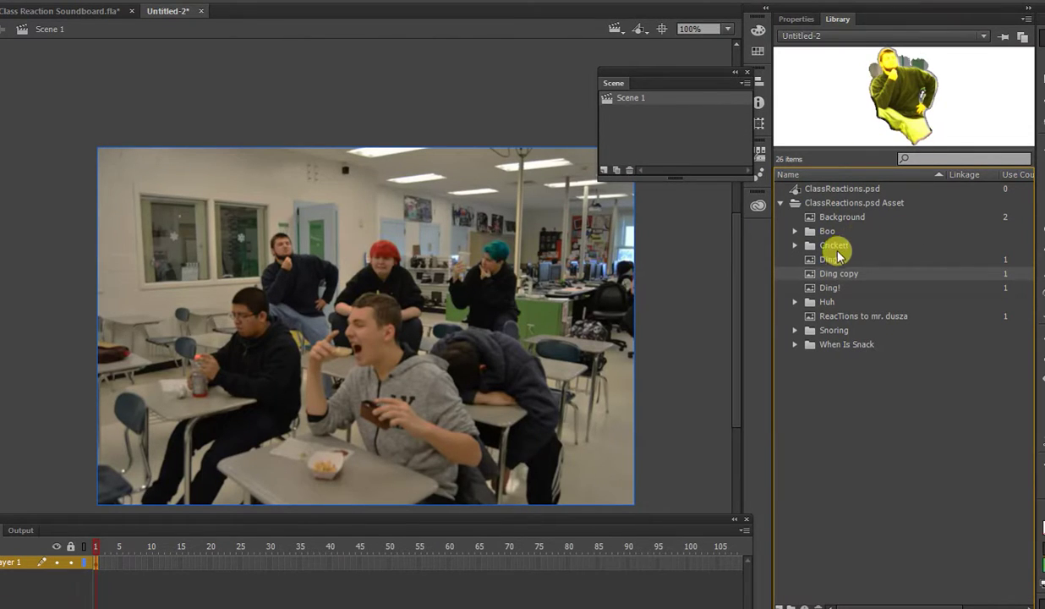
pyautogui.click(833, 258)
pyautogui.moveTo(834, 265); pyautogui.dragTo(354, 329)
pyautogui.moveTo(298, 267)
pyautogui.mouseDown()
pyautogui.moveTo(282, 251)
pyautogui.moveTo(305, 292)
pyautogui.moveTo(298, 284)
pyautogui.moveTo(351, 290)
pyautogui.moveTo(292, 290)
pyautogui.moveTo(293, 281)
pyautogui.mouseUp()
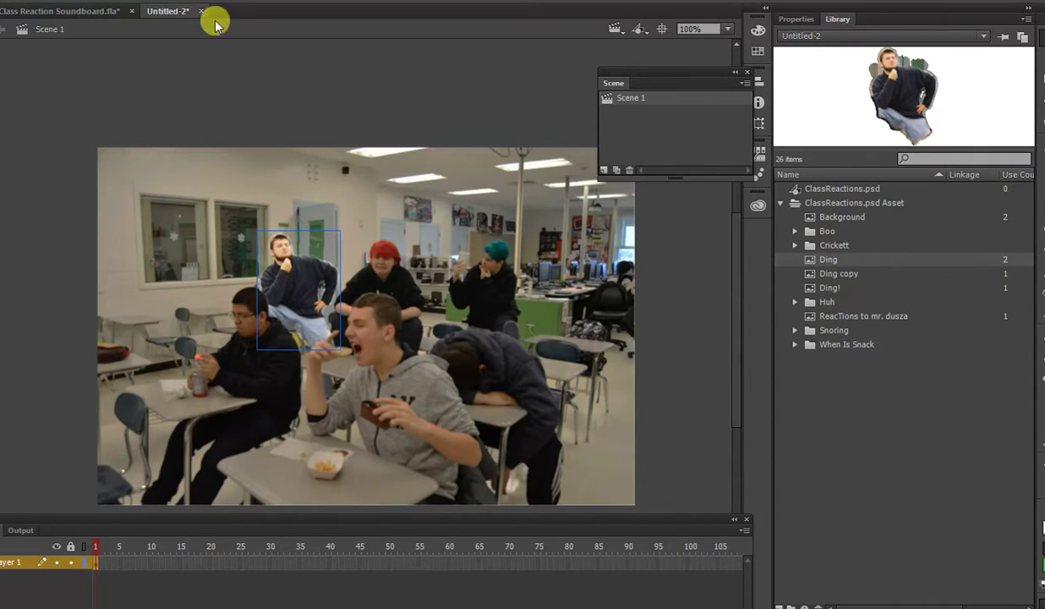
# - Convert the Ding cutout into a Button symbol named Ding
pyautogui.click(160, 0)
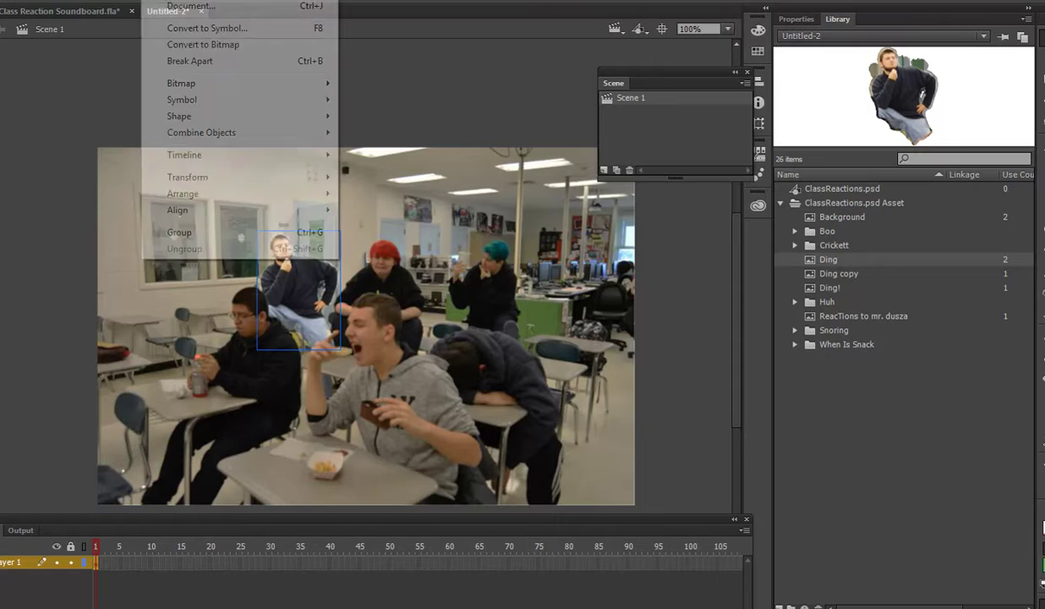
pyautogui.click(179, 34)
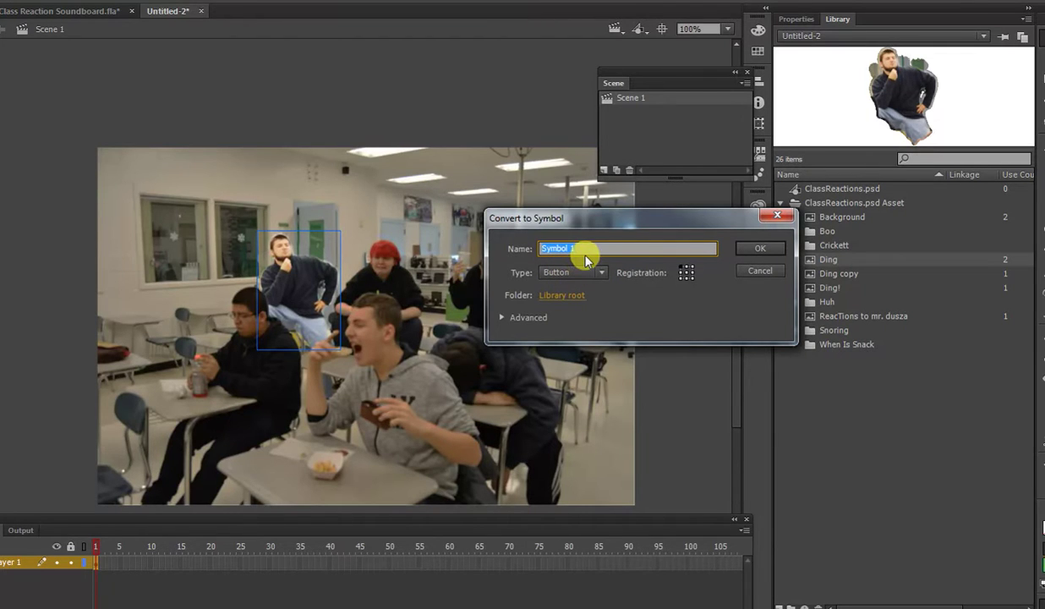
pyautogui.write('Ding')
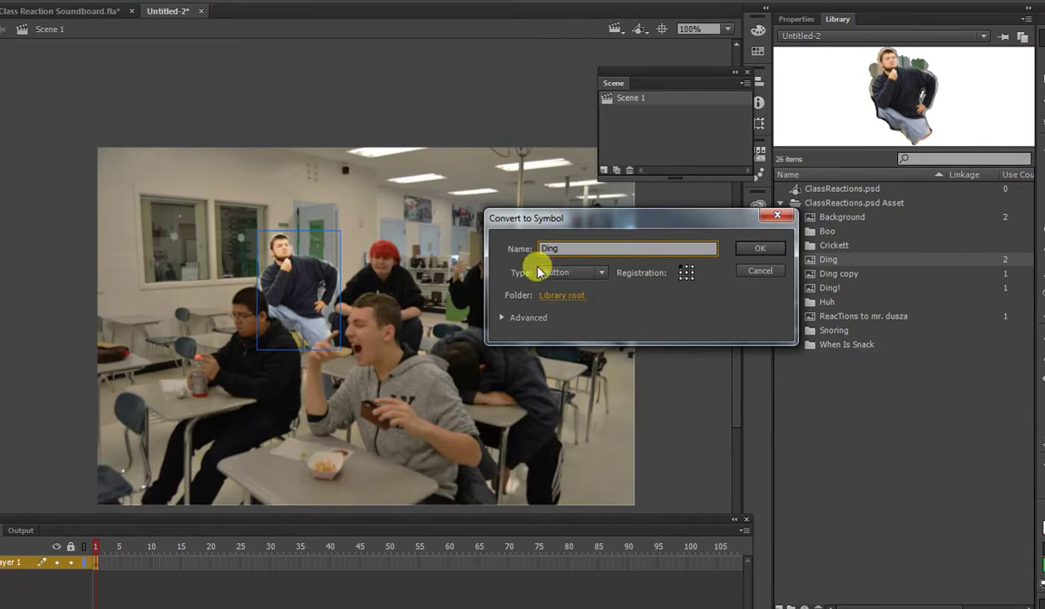
pyautogui.click(599, 274)
pyautogui.click(599, 274)
pyautogui.click(599, 273)
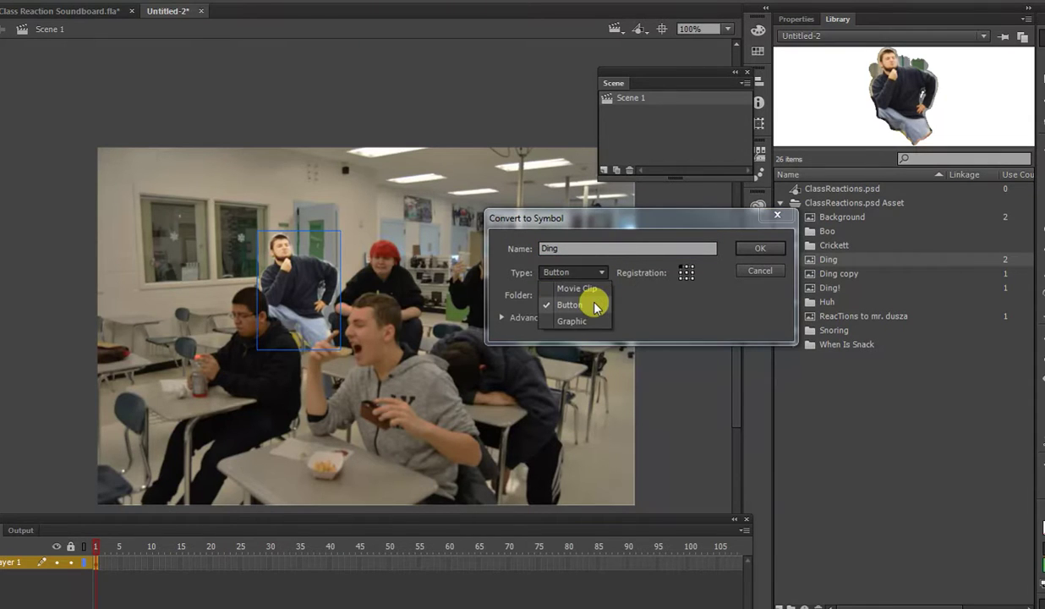
pyautogui.click(599, 273)
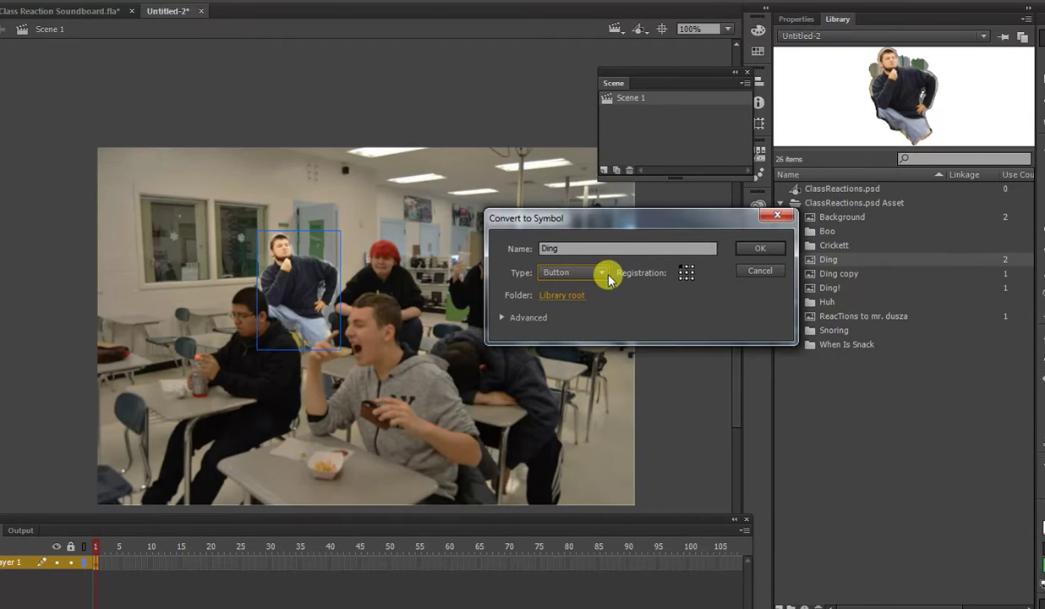
pyautogui.click(755, 248)
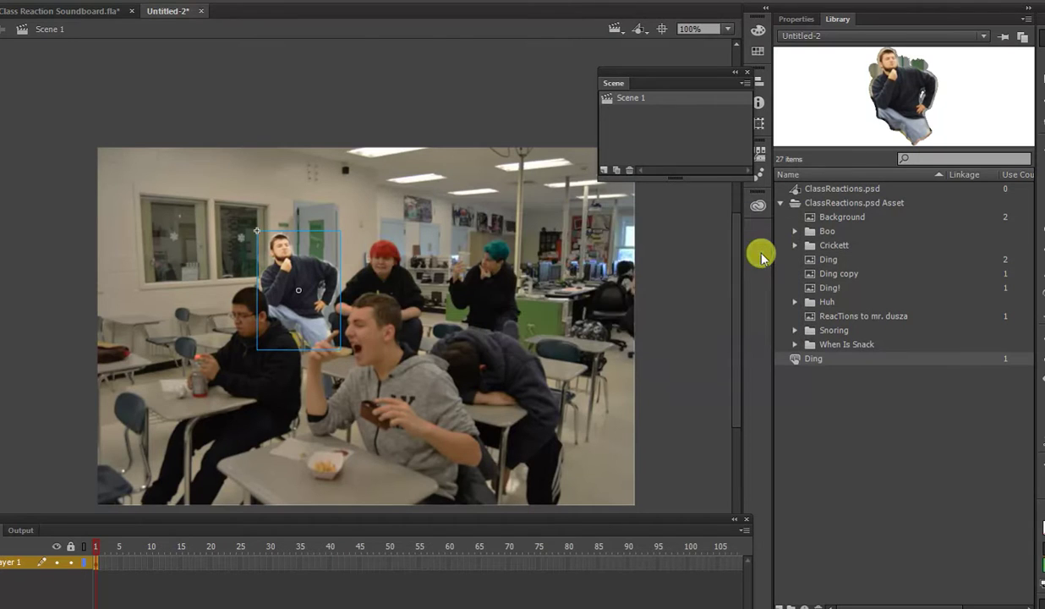
# - Open the Ding button symbol and insert a keyframe on its Over frame
pyautogui.doubleClick(798, 360)
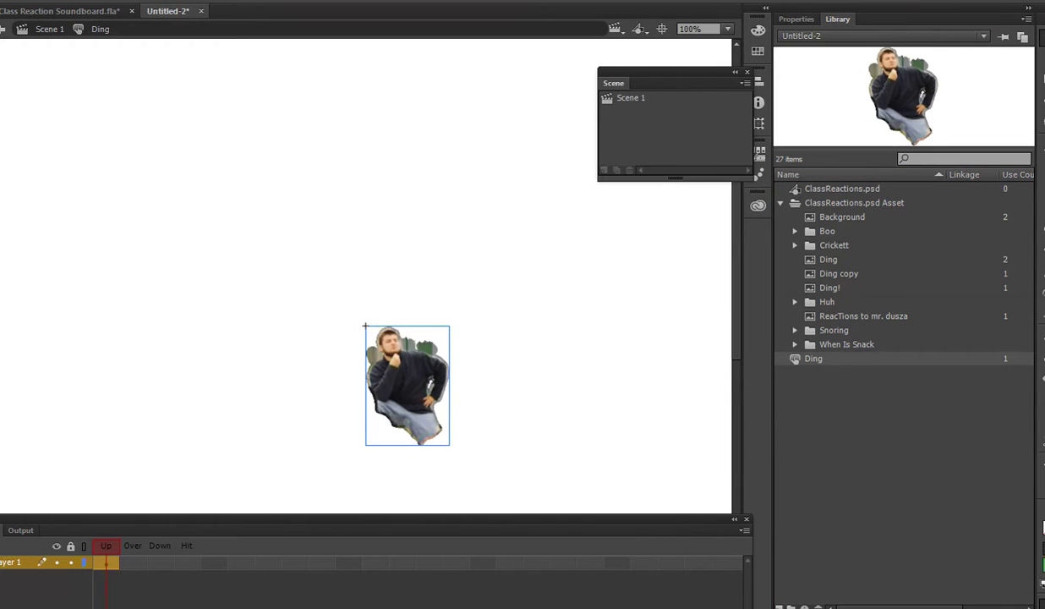
pyautogui.click(140, 566)
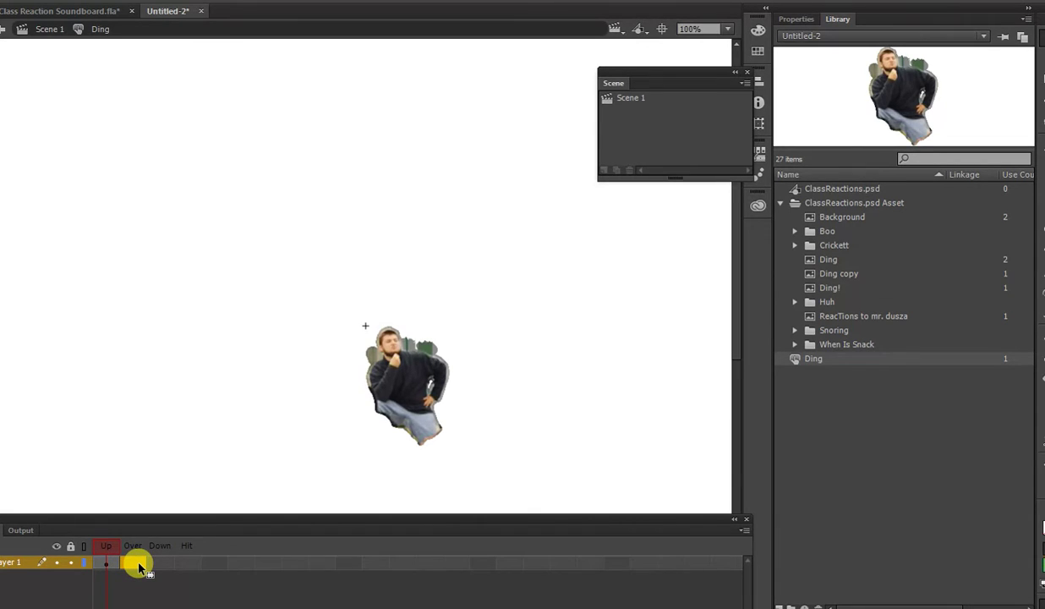
pyautogui.rightClick(140, 568)
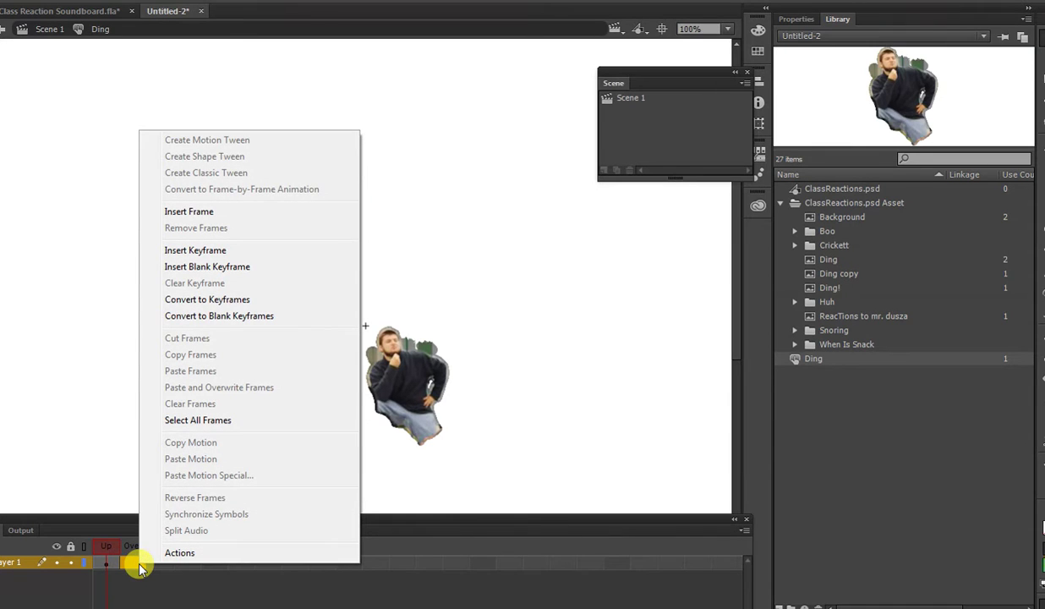
pyautogui.click(192, 252)
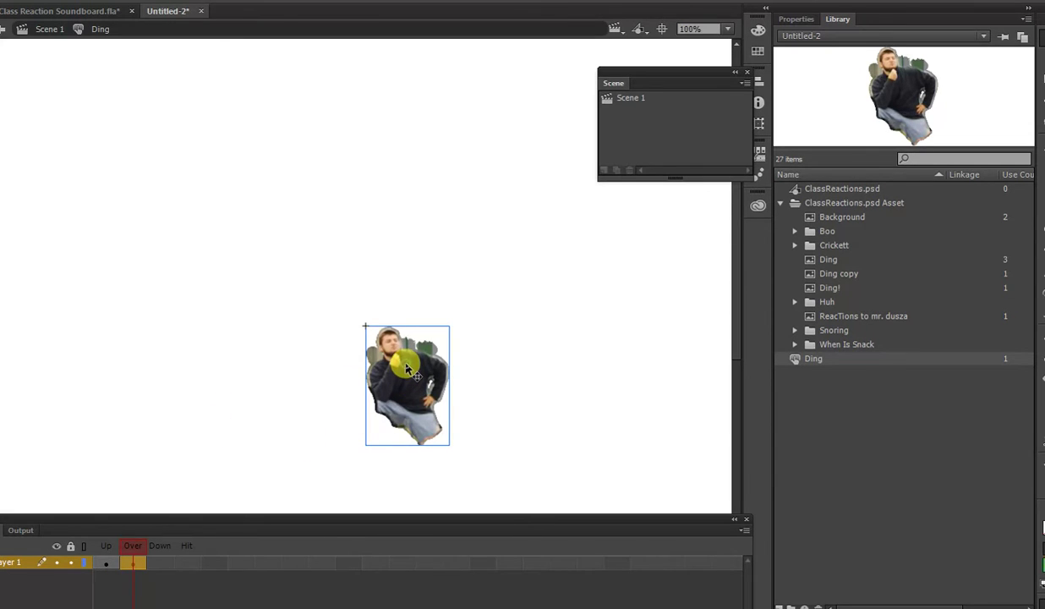
# - Swap the Over frame's bitmap for the yellow-tinted Ding copy
pyautogui.click(795, 19)
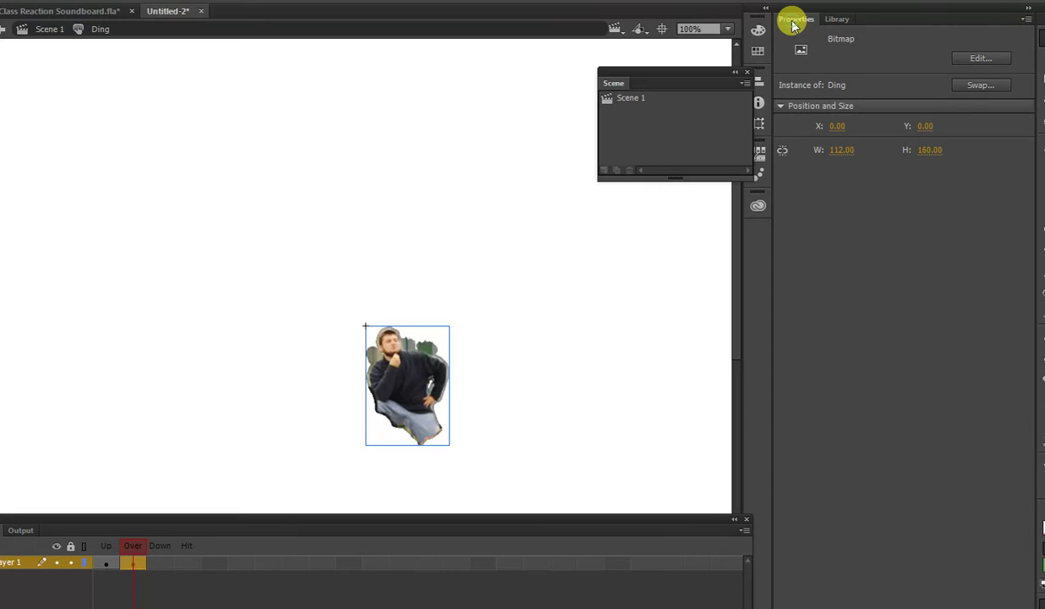
pyautogui.click(978, 90)
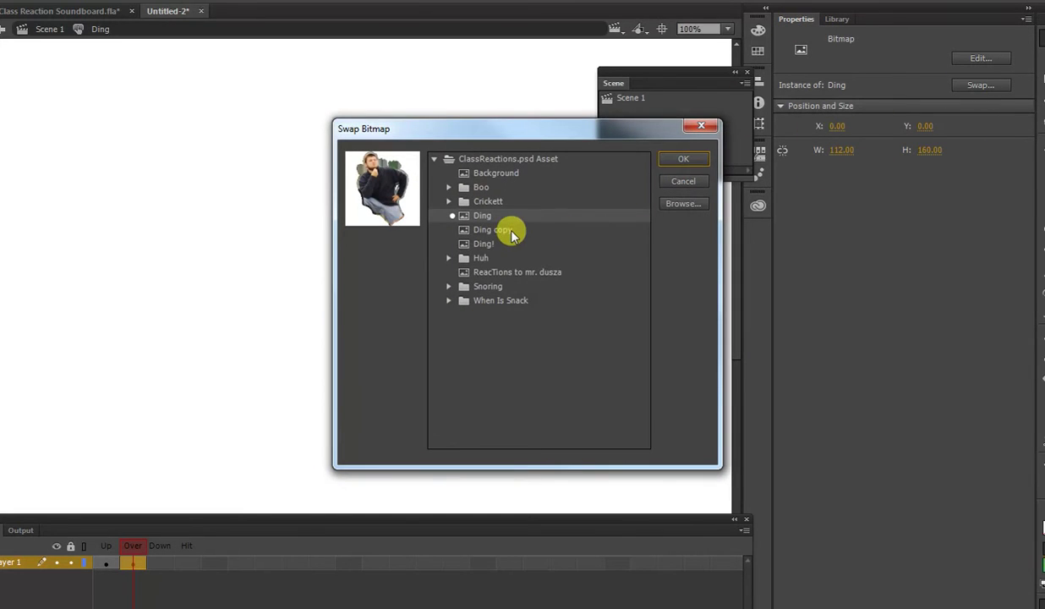
pyautogui.click(511, 231)
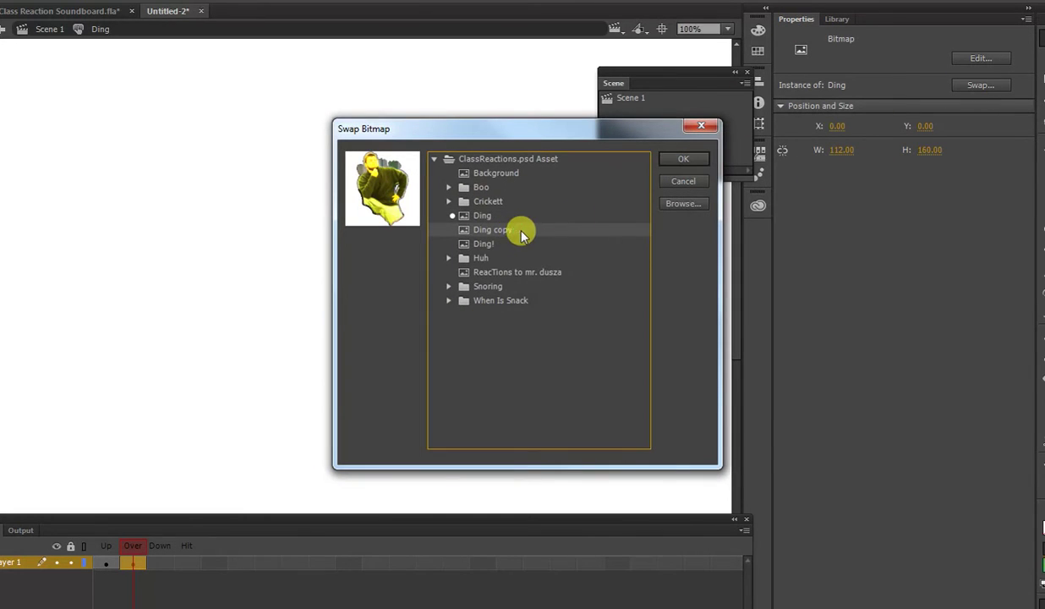
pyautogui.click(689, 160)
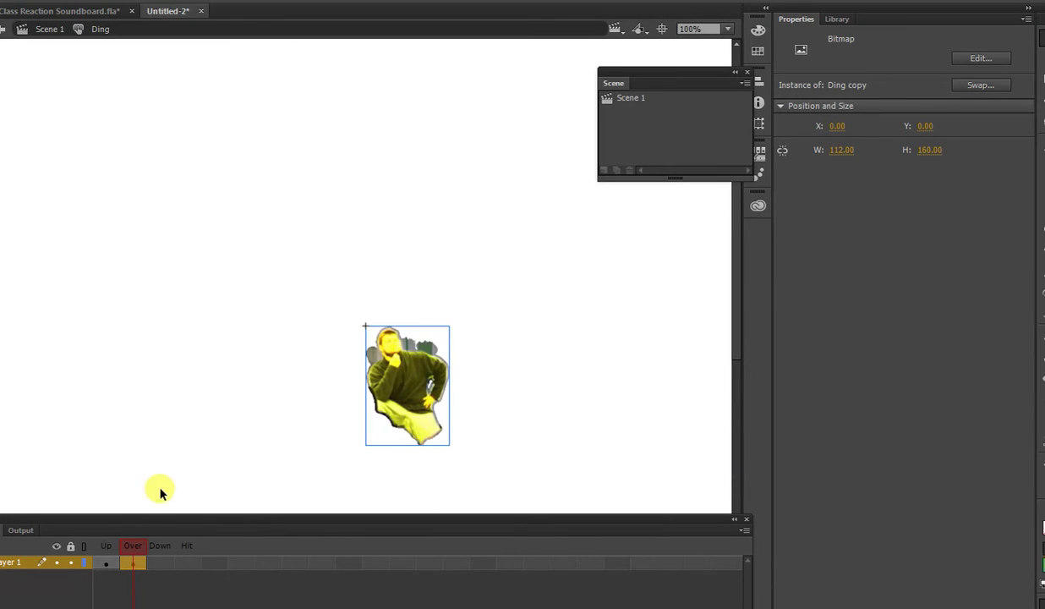
# - Switch between the Up and Over frames to compare the plain and yellow images
pyautogui.click(107, 562)
pyautogui.click(130, 565)
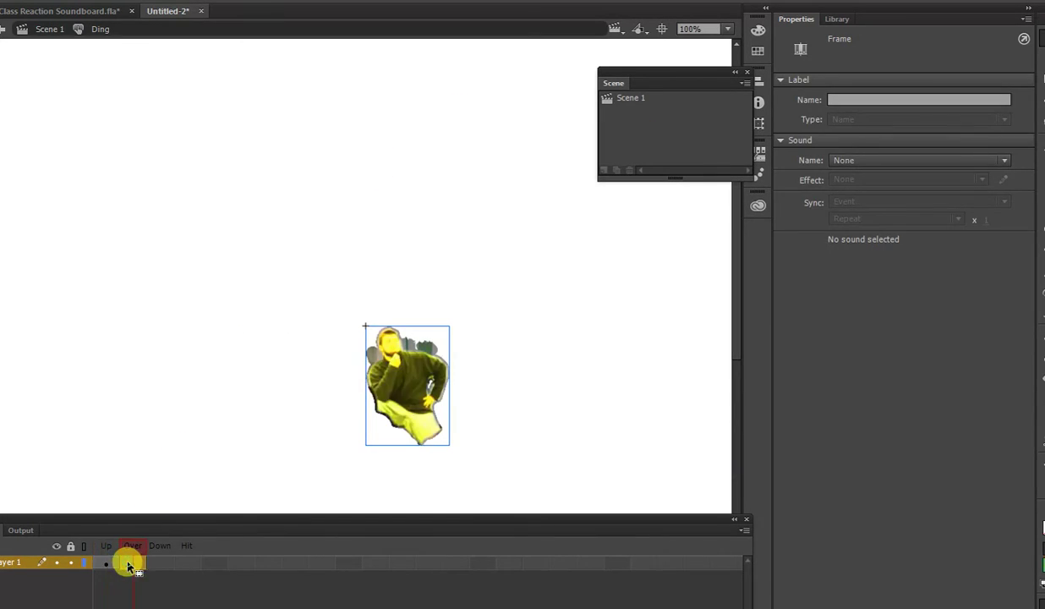
pyautogui.click(104, 563)
pyautogui.click(129, 564)
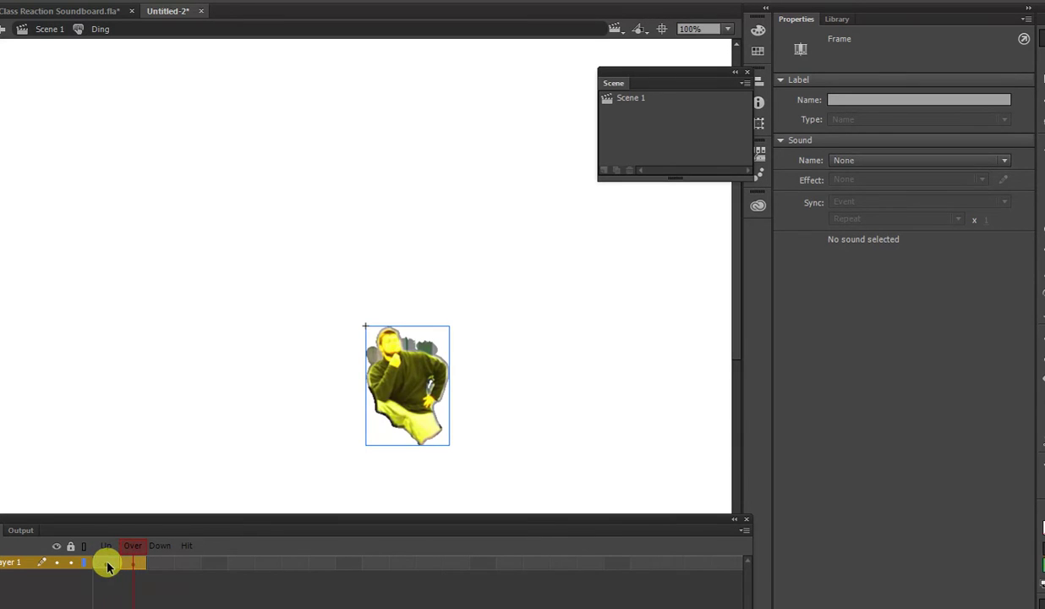
pyautogui.click(106, 563)
pyautogui.click(131, 564)
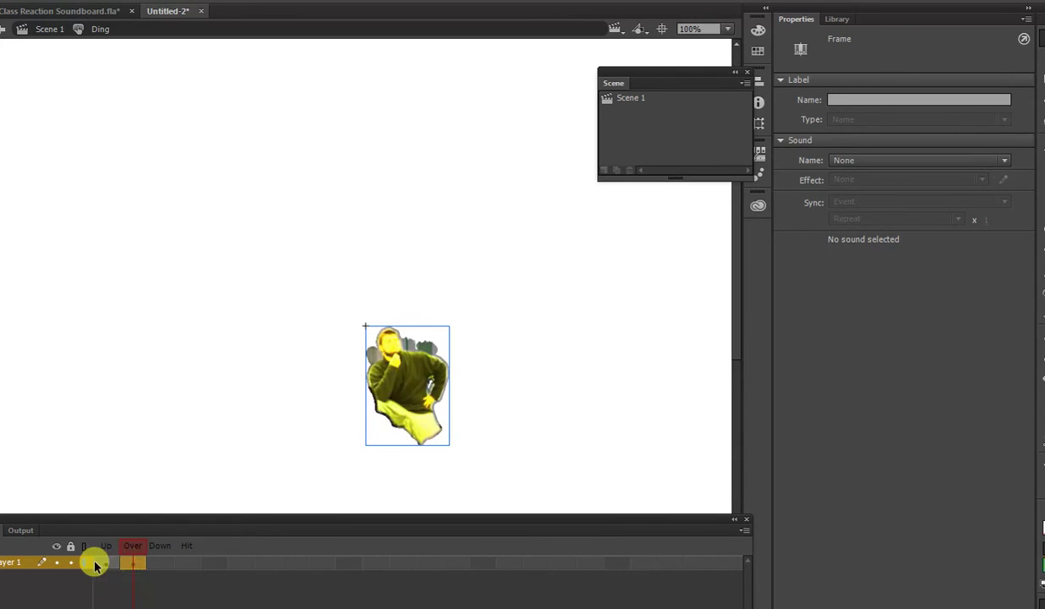
pyautogui.click(104, 563)
pyautogui.click(129, 563)
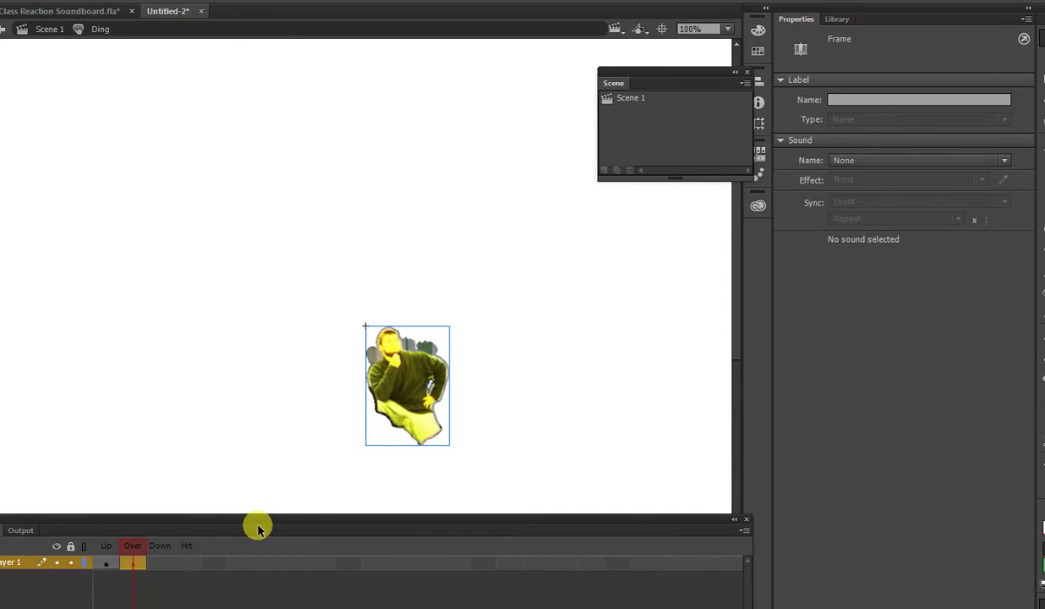
# - Test the movie with Ctrl+Enter to check the hover effect, then close the preview
pyautogui.hotkey('ctrl', 'Return')
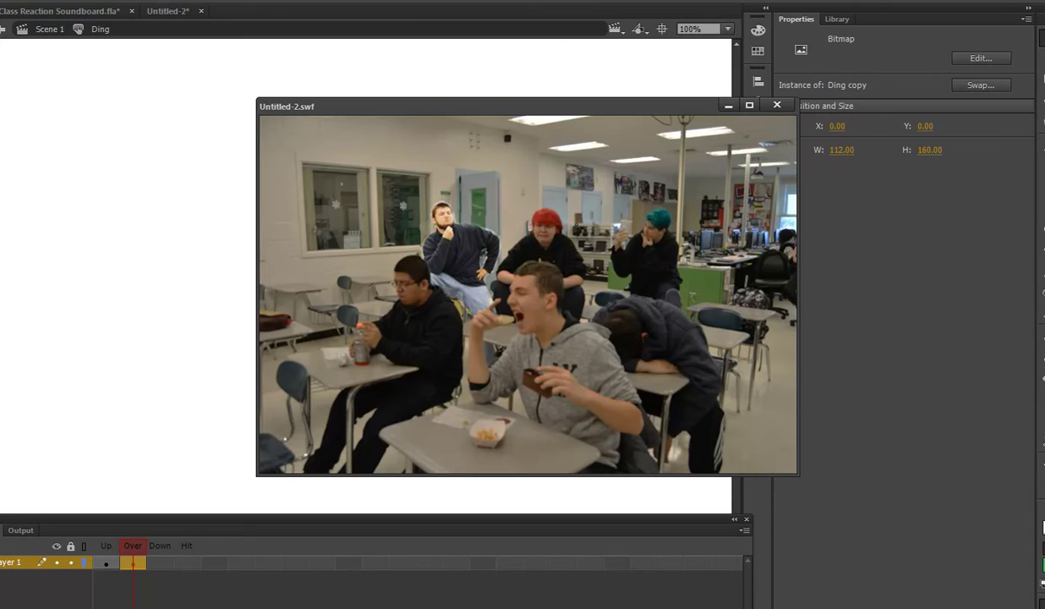
pyautogui.hotkey('ctrl', 'w')
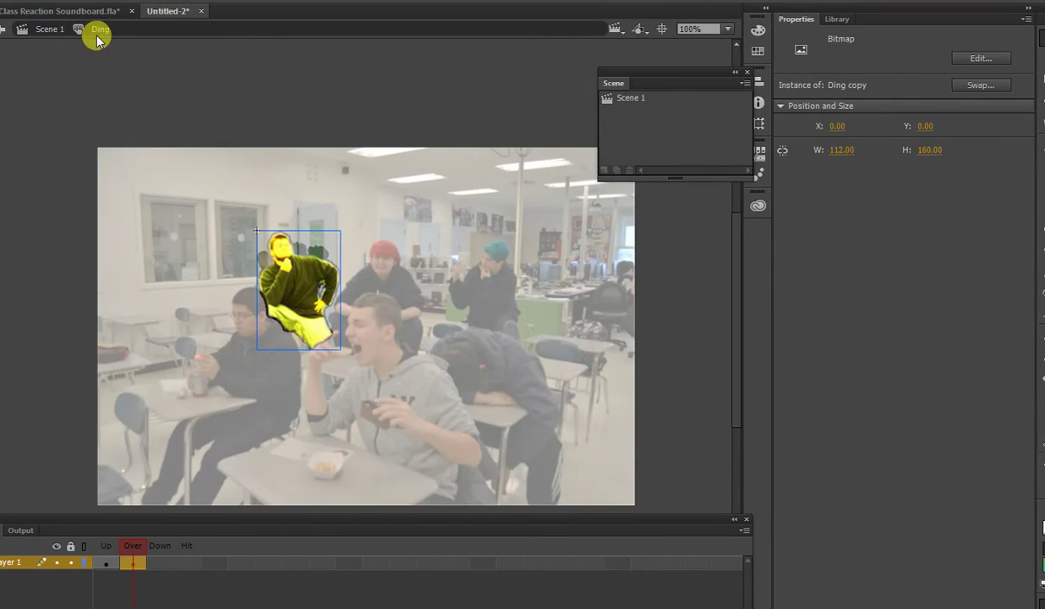
# - From Scene 1, reopen the Ding button and insert a keyframe on its Down frame
pyautogui.click(50, 31)
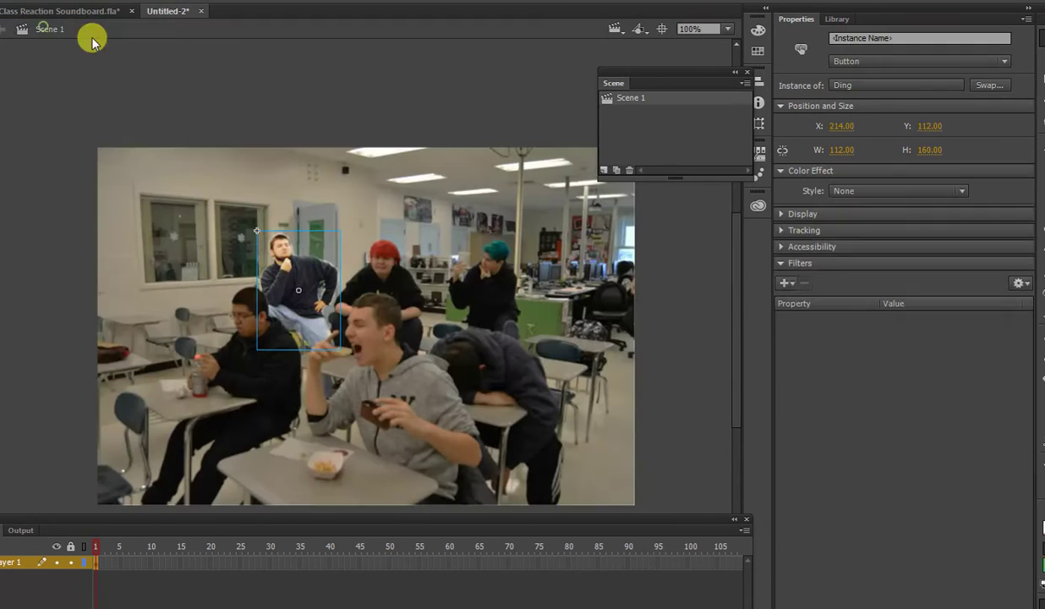
pyautogui.doubleClick(298, 269)
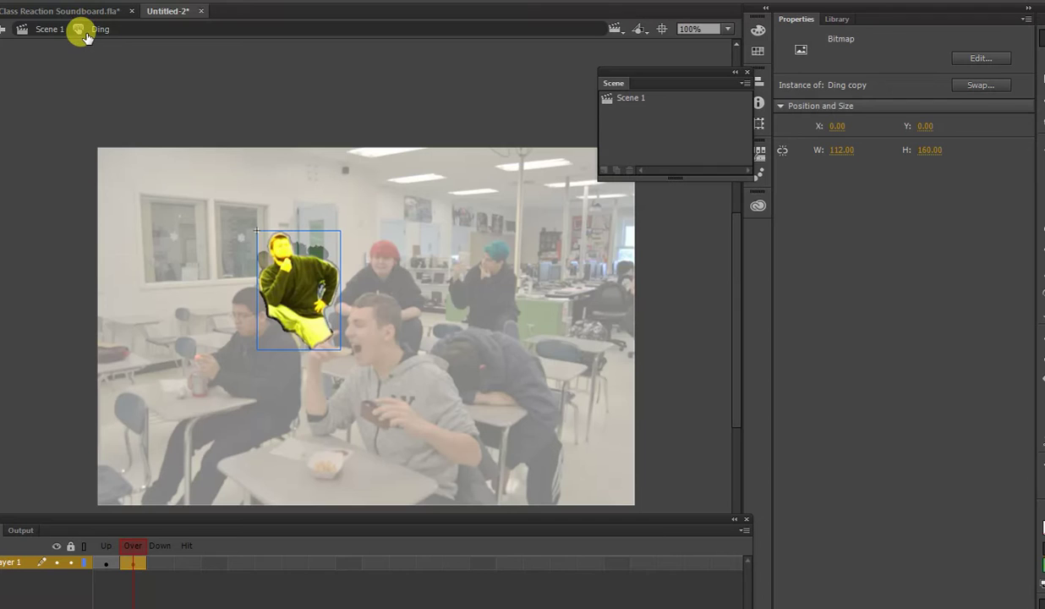
pyautogui.click(164, 564)
pyautogui.rightClick(164, 564)
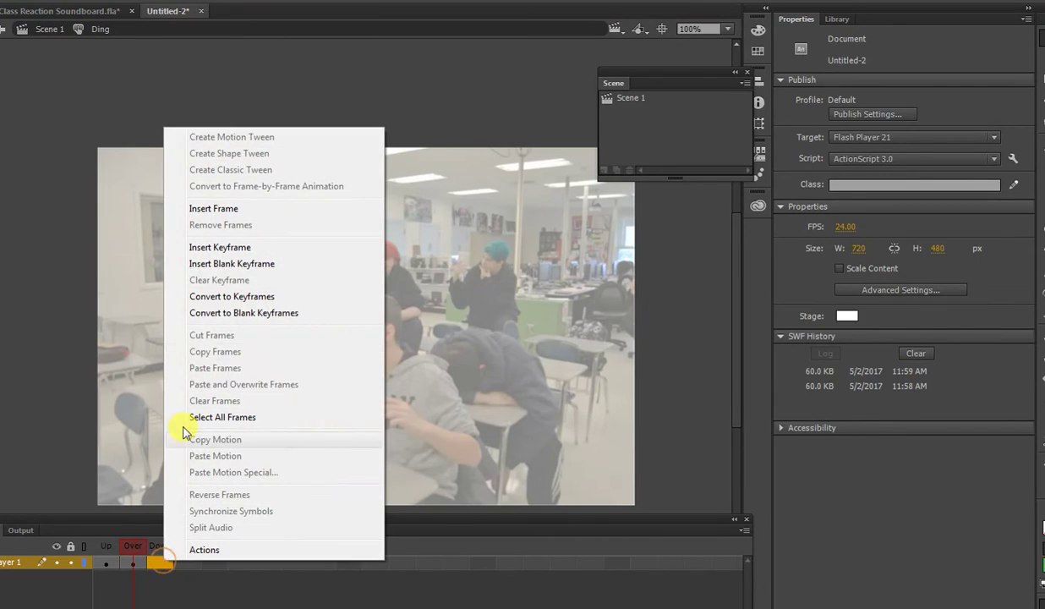
pyautogui.click(215, 244)
# - Show the Library and bring up the File import options for a sound
pyautogui.click(839, 19)
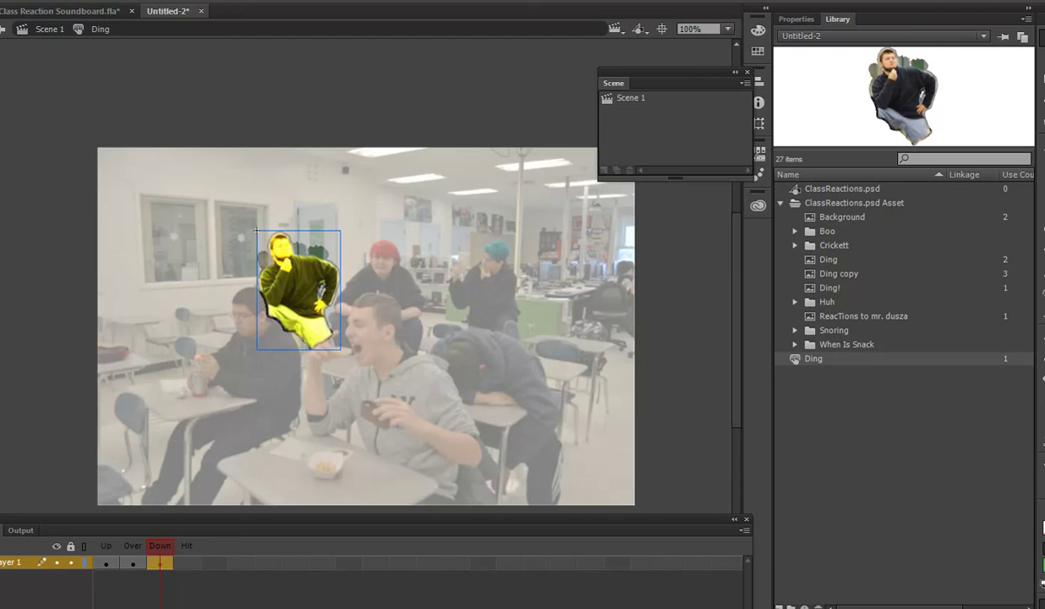
pyautogui.click(34, 0)
pyautogui.moveTo(224, 220)
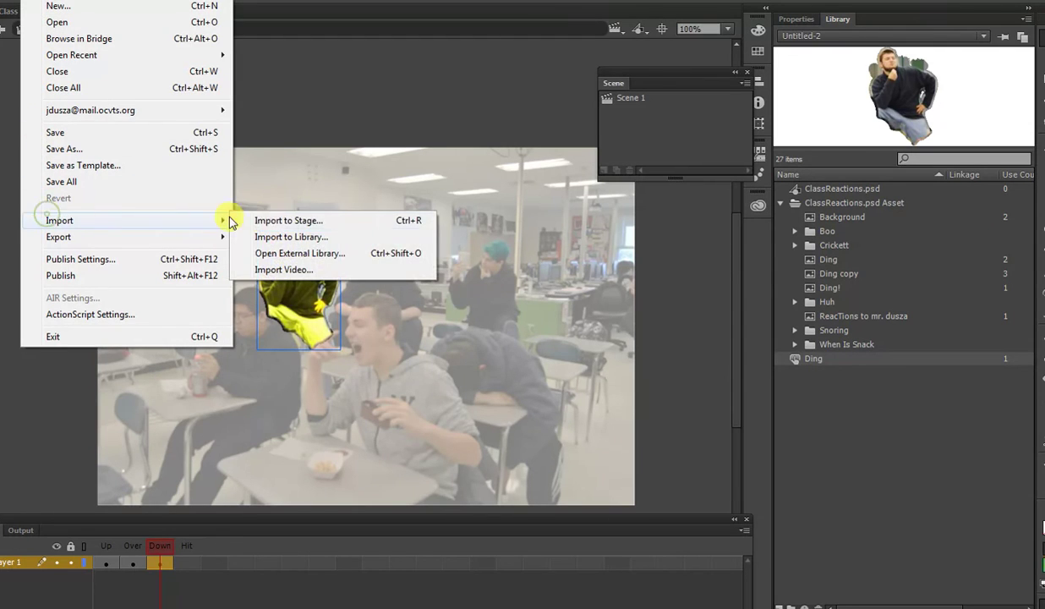